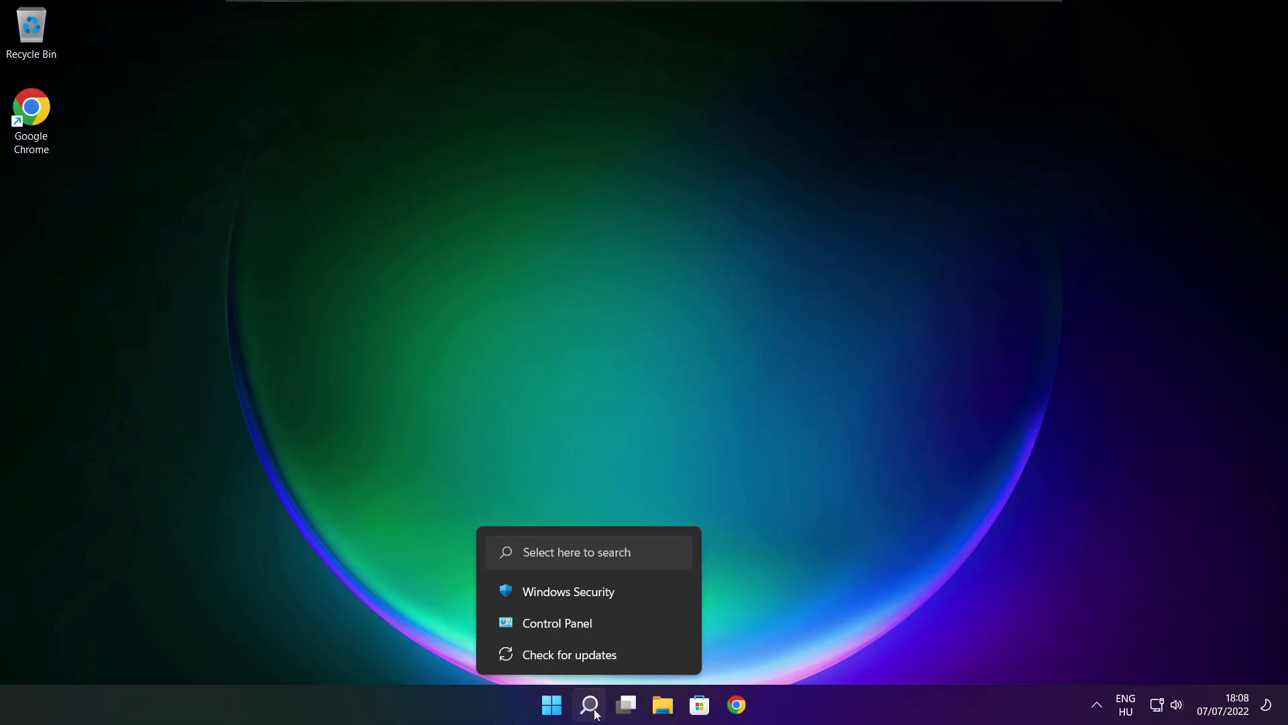
Search Windows for 'device manager'.
left_click(595, 711)
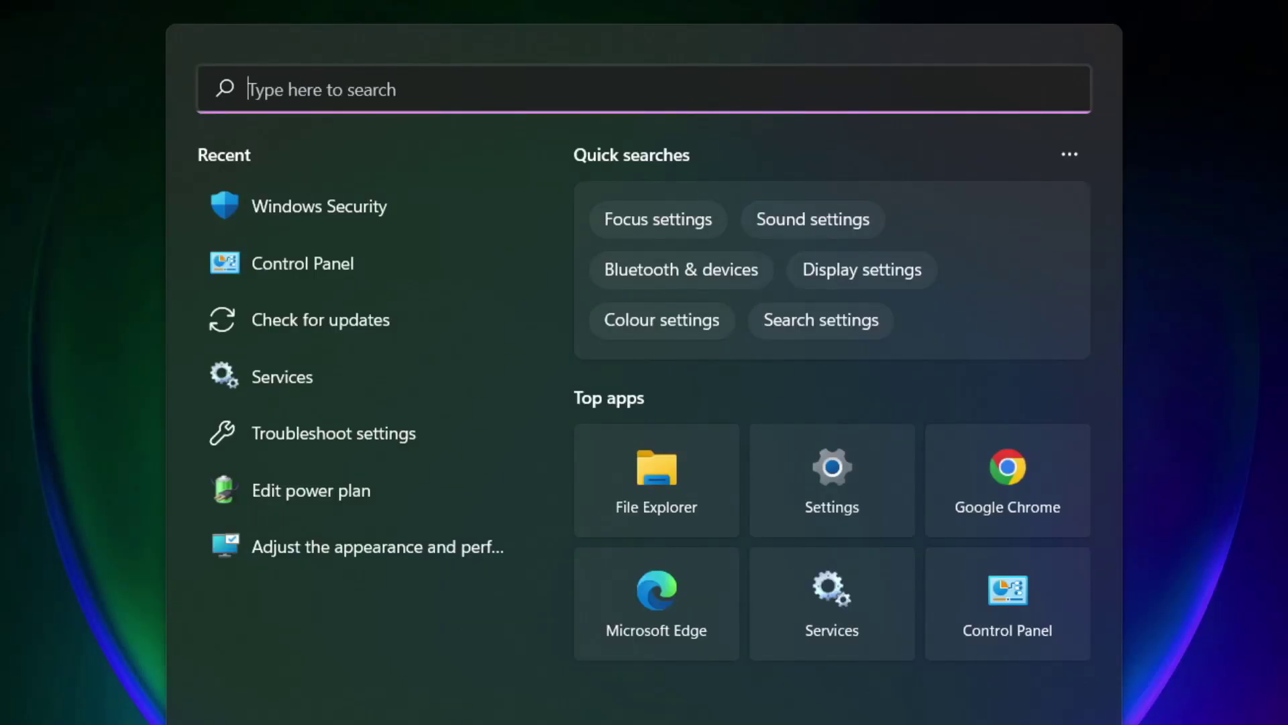
type("device ma")
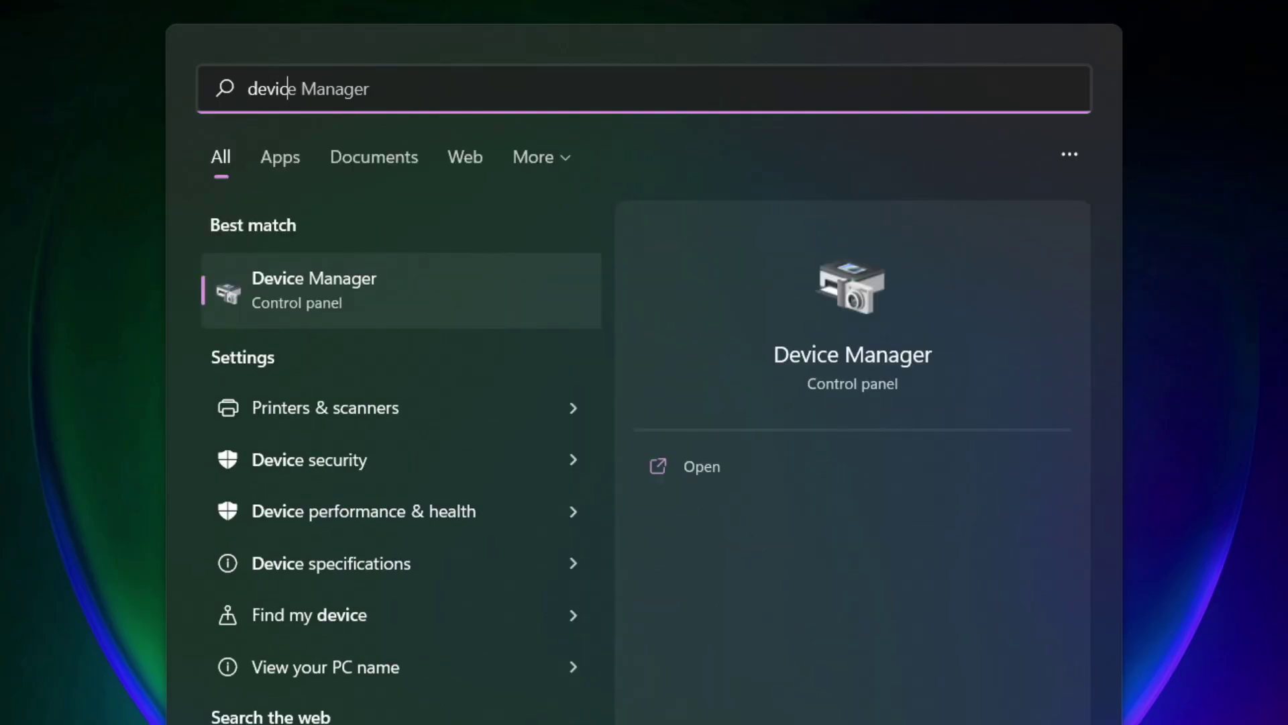
type("nager")
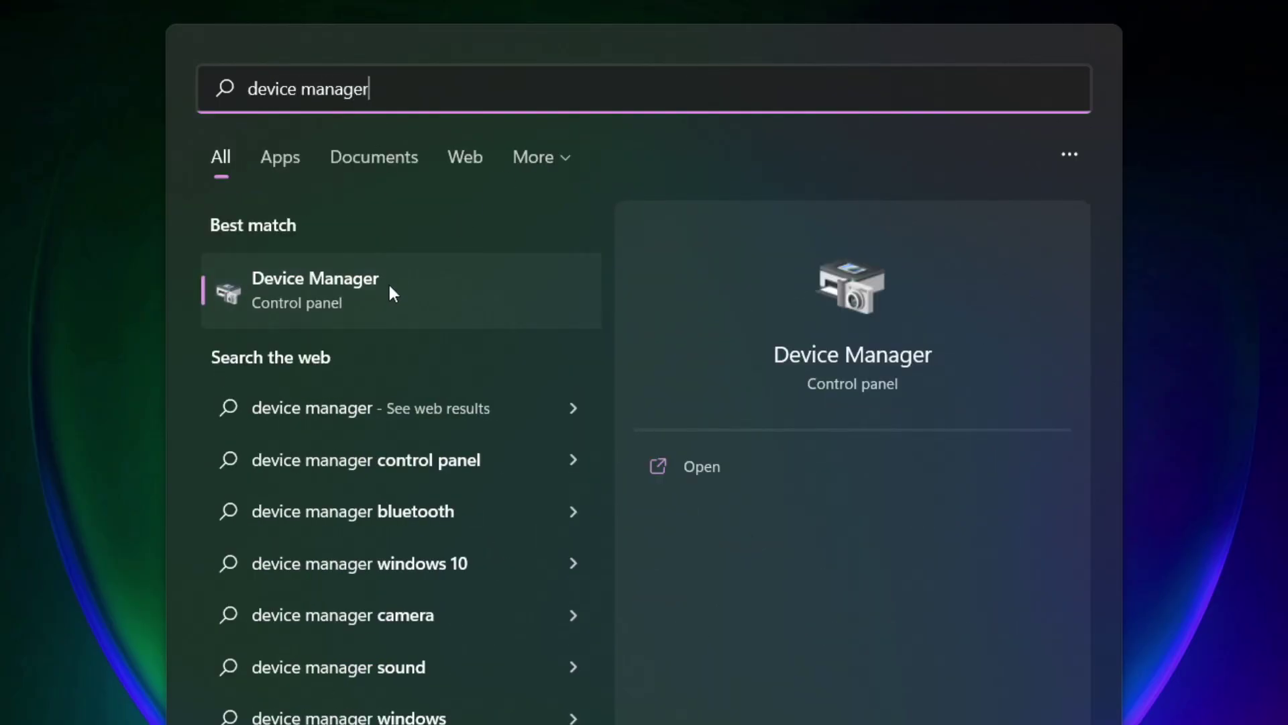
In maximized Device Manager, auto-search for a newer VMware SVGA 3D display adapter driver.
left_click(473, 295)
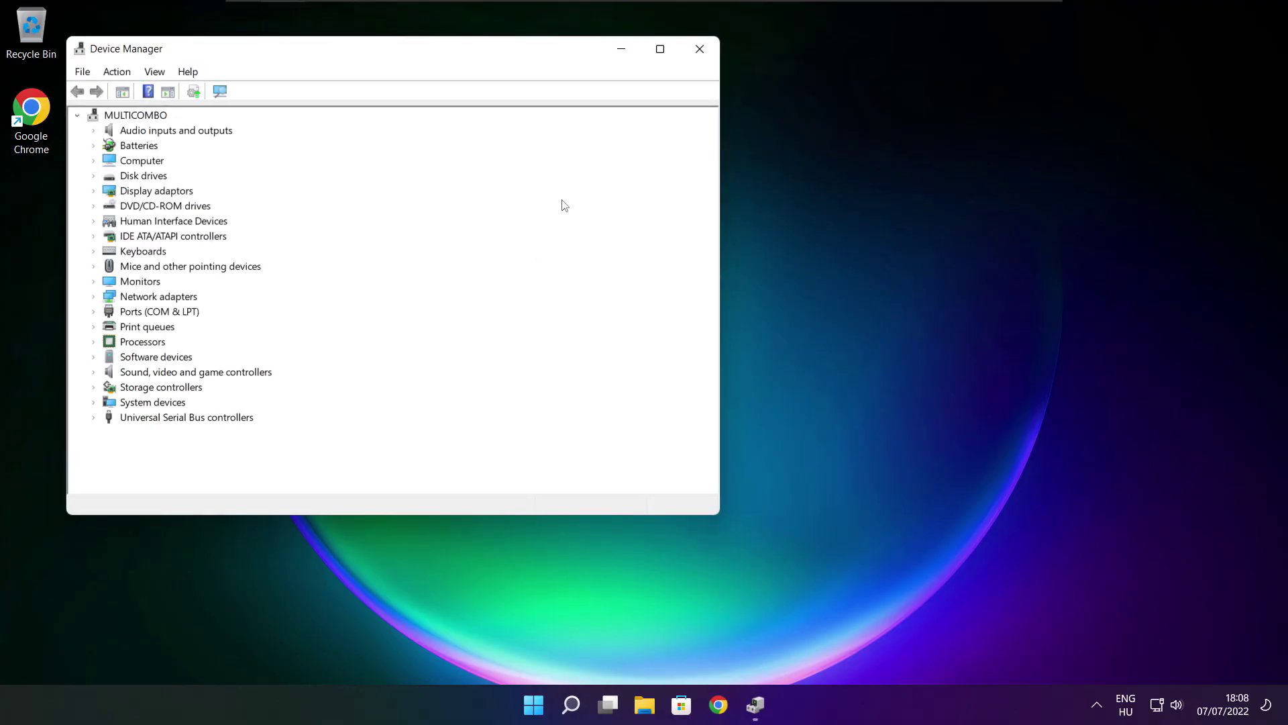
left_click(661, 53)
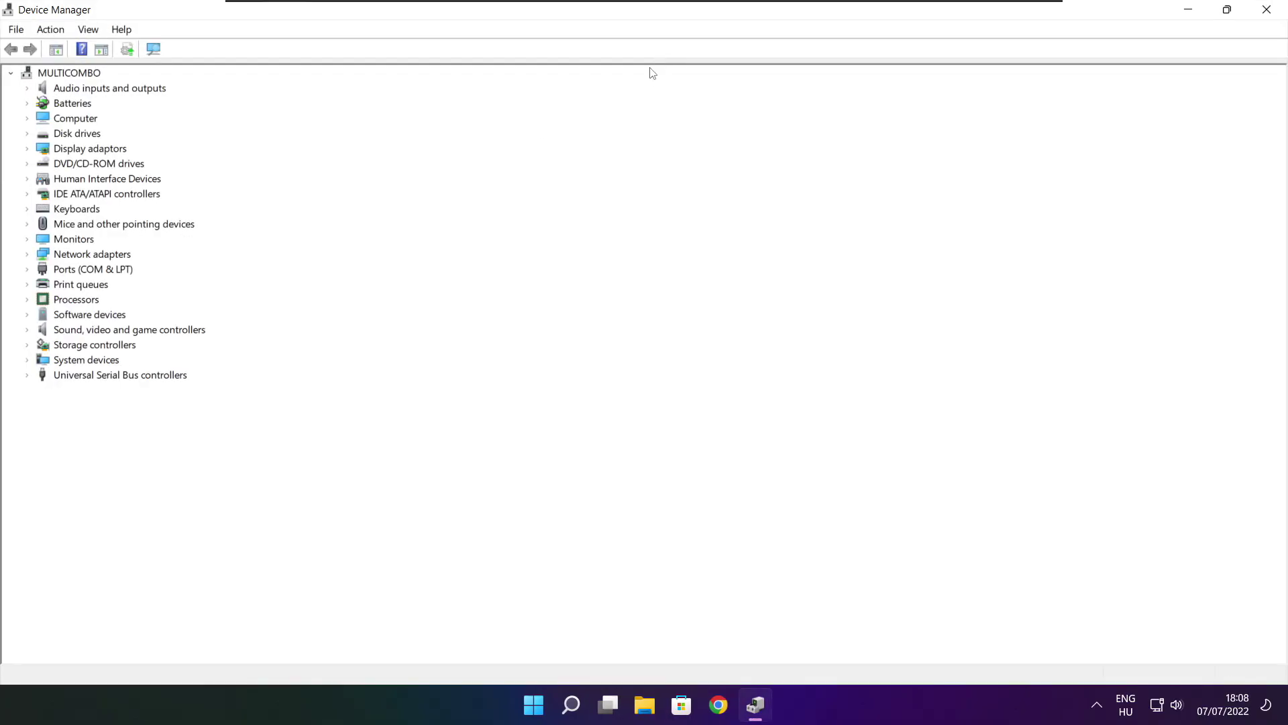
left_click(69, 149)
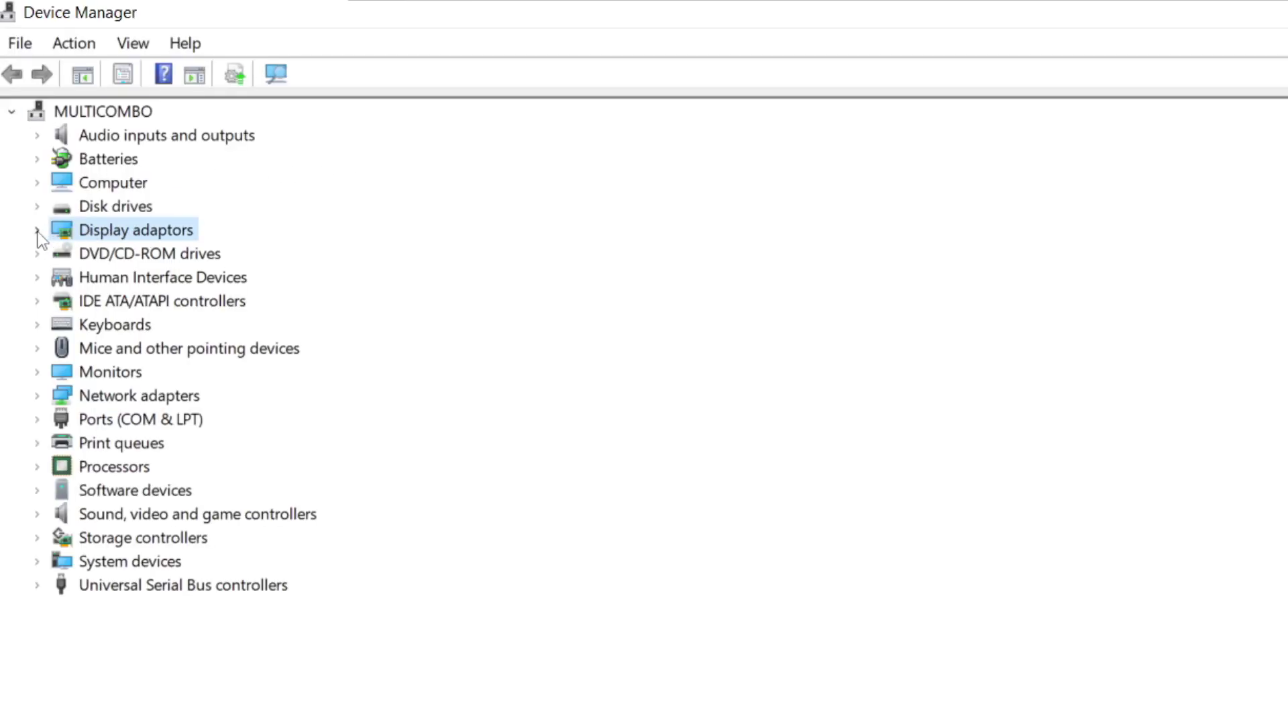
left_click(38, 232)
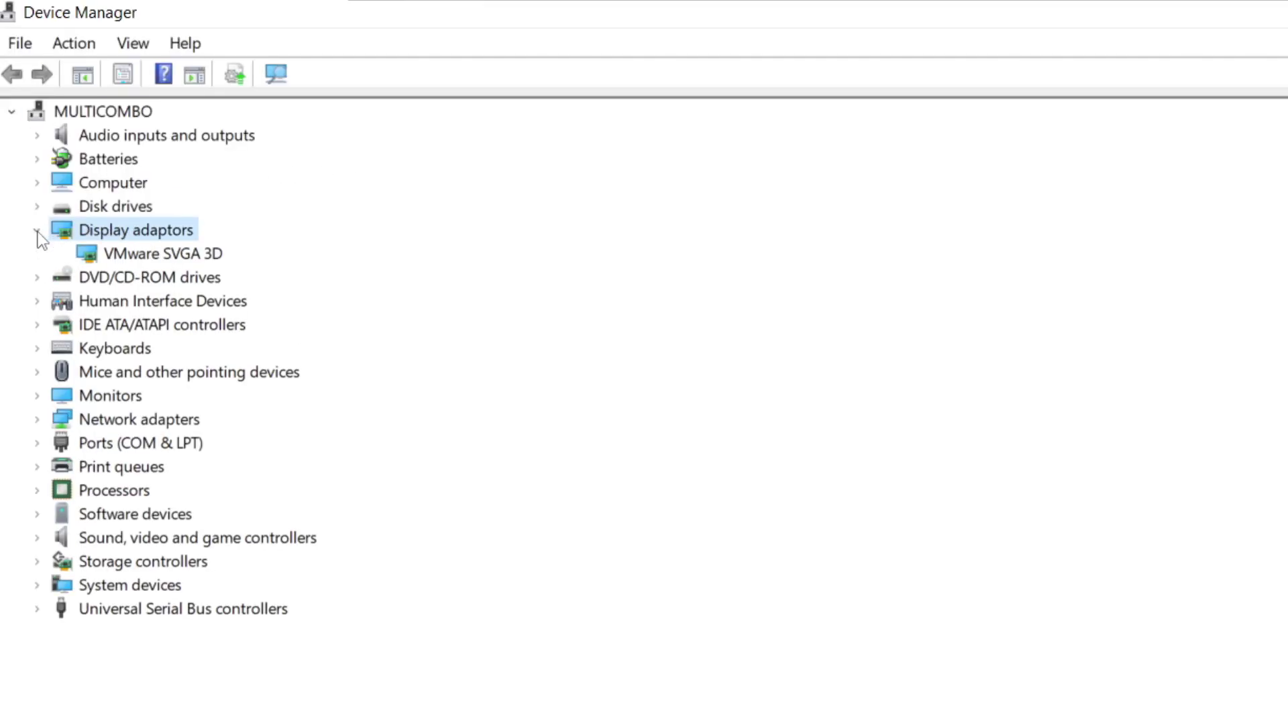
left_click(214, 254)
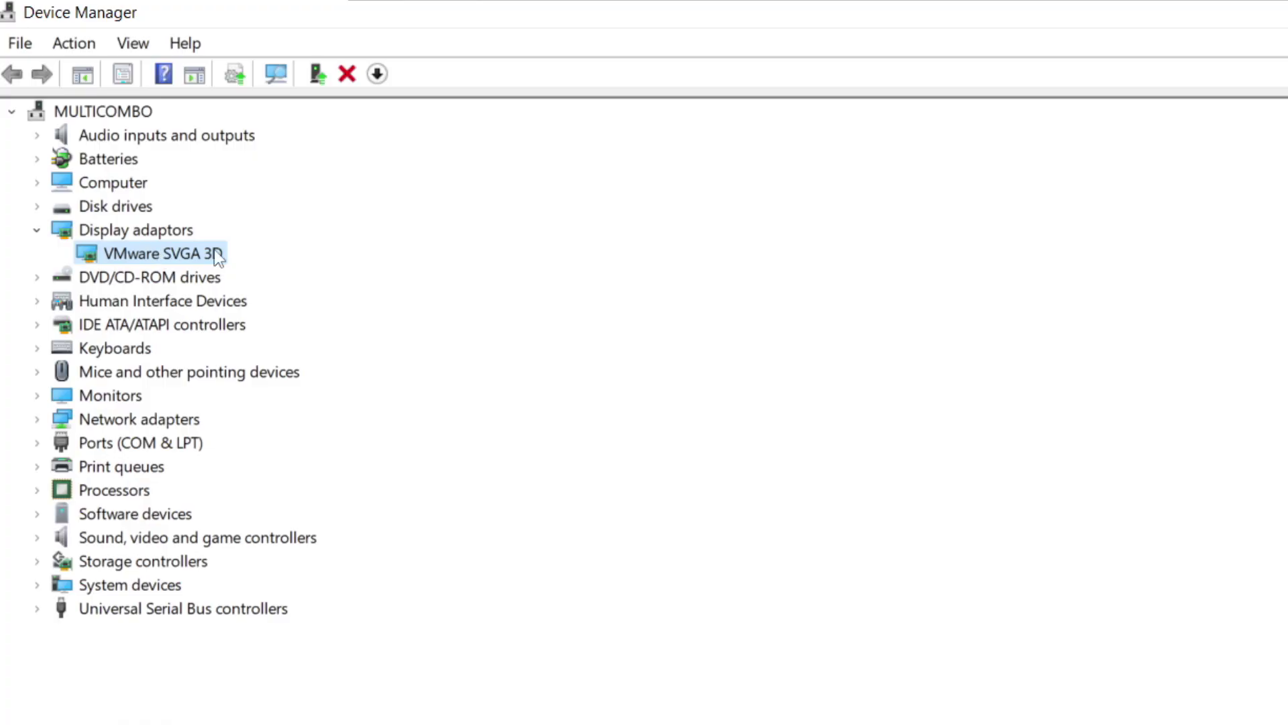
right_click(138, 252)
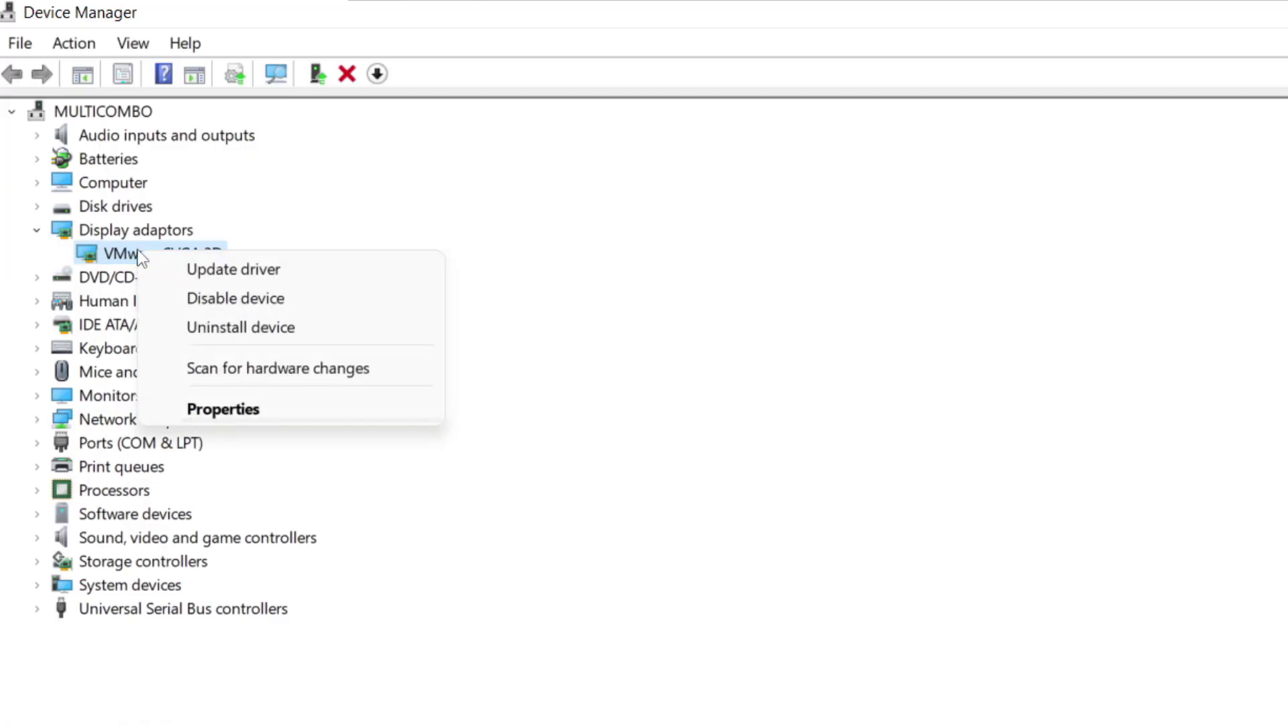
left_click(287, 270)
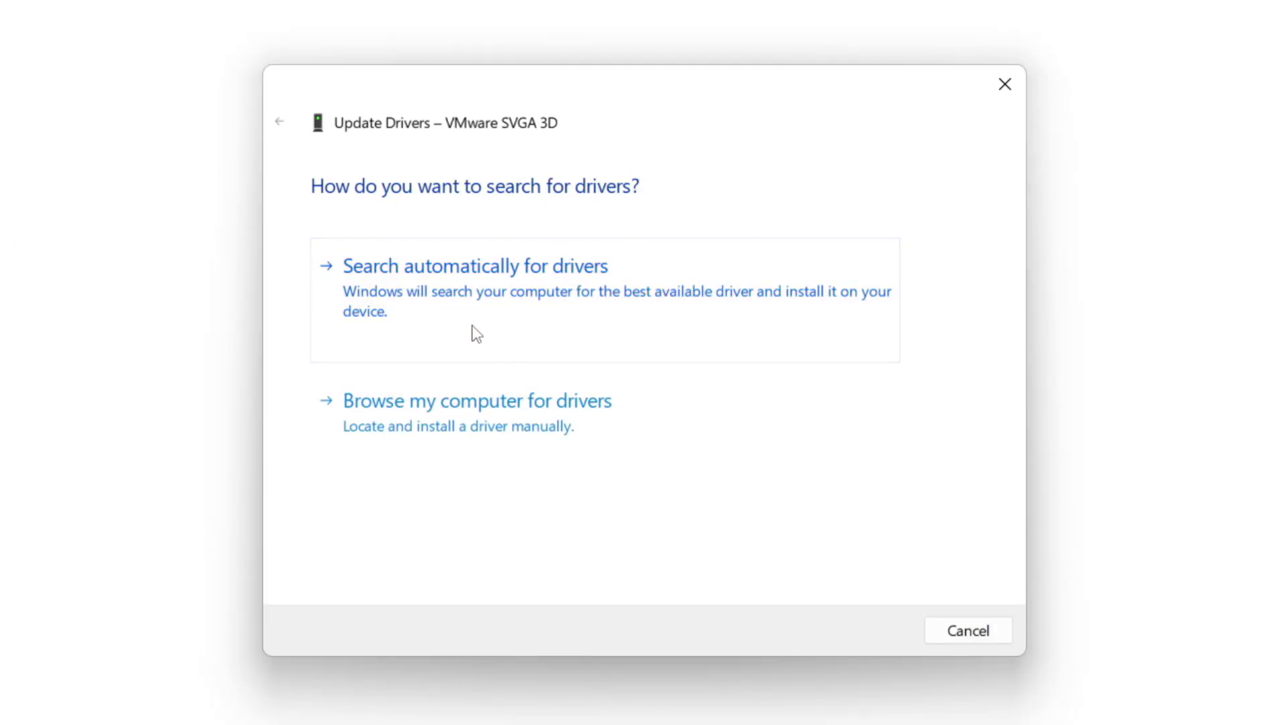
left_click(563, 295)
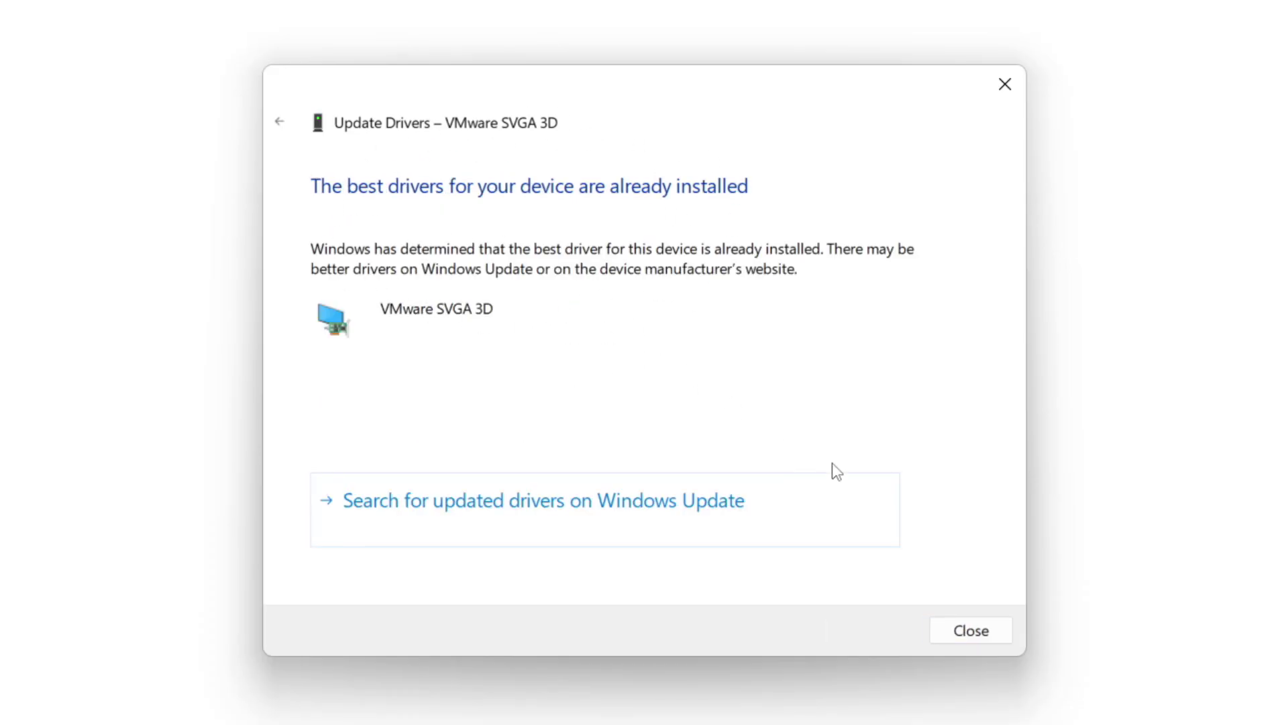
left_click(970, 632)
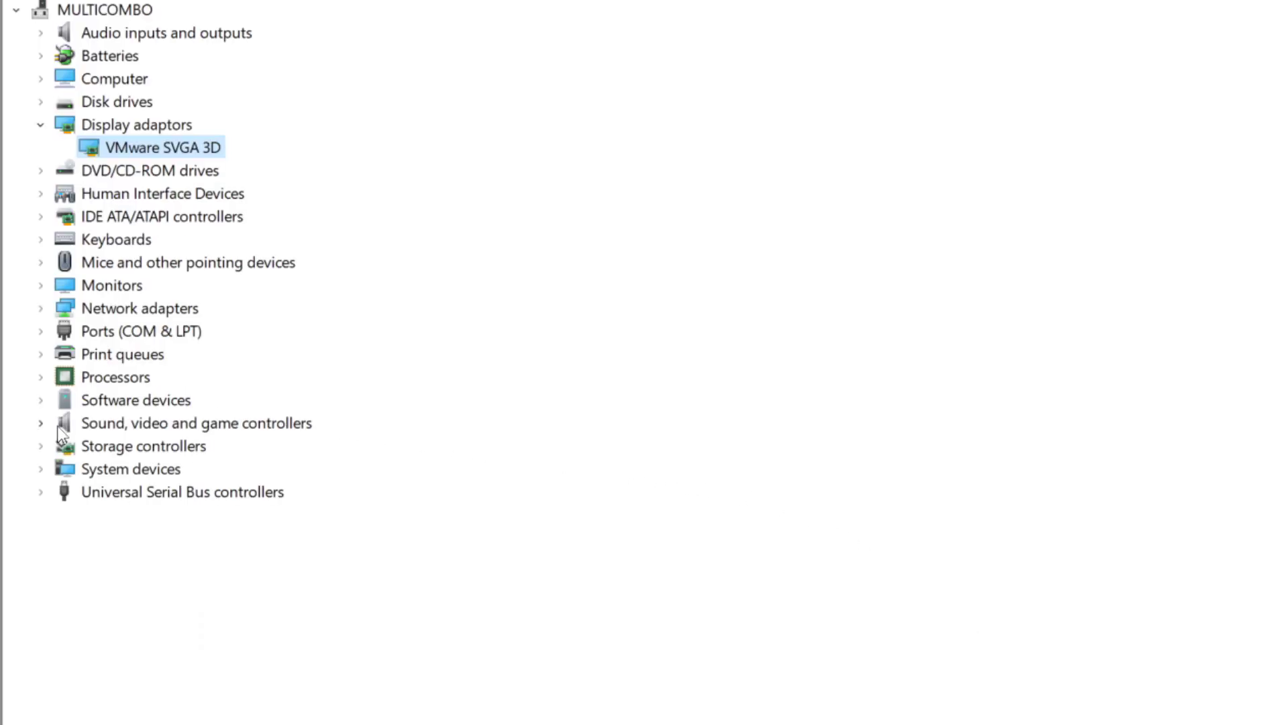
Auto-search for a newer High Definition Audio Device driver under Sound, video and game controllers.
left_click(58, 426)
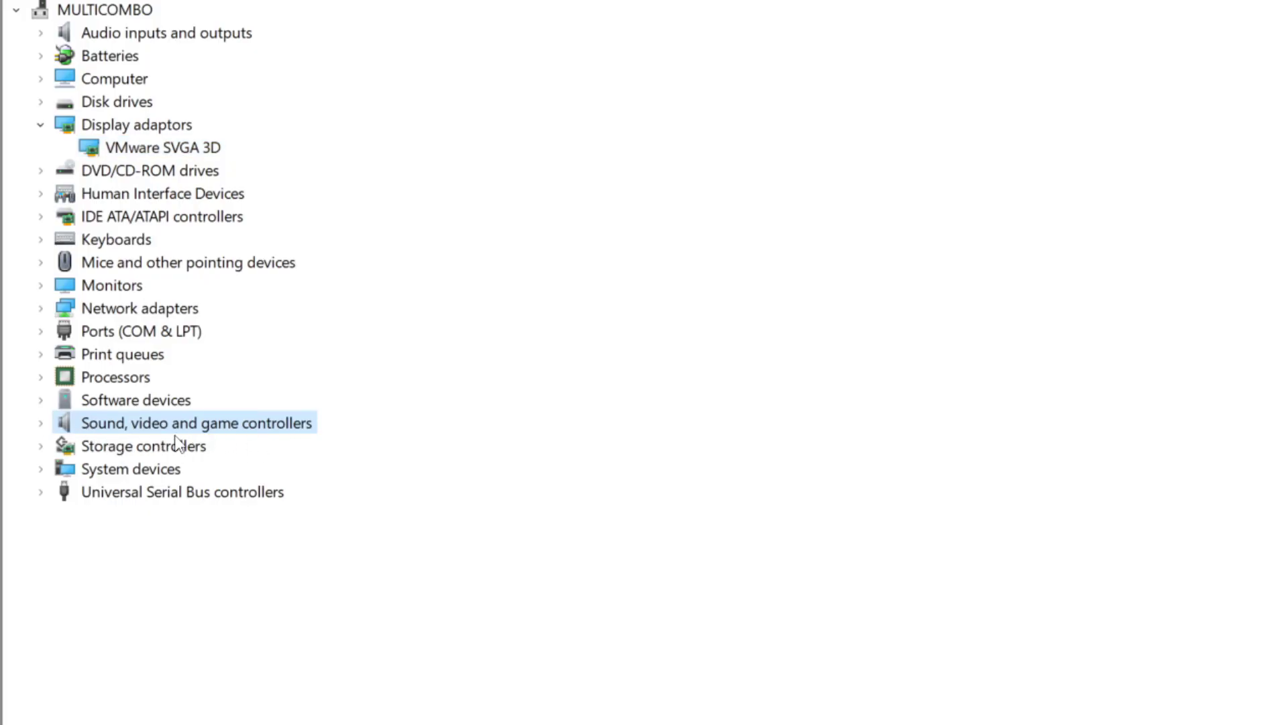
left_click(42, 425)
left_click(220, 449)
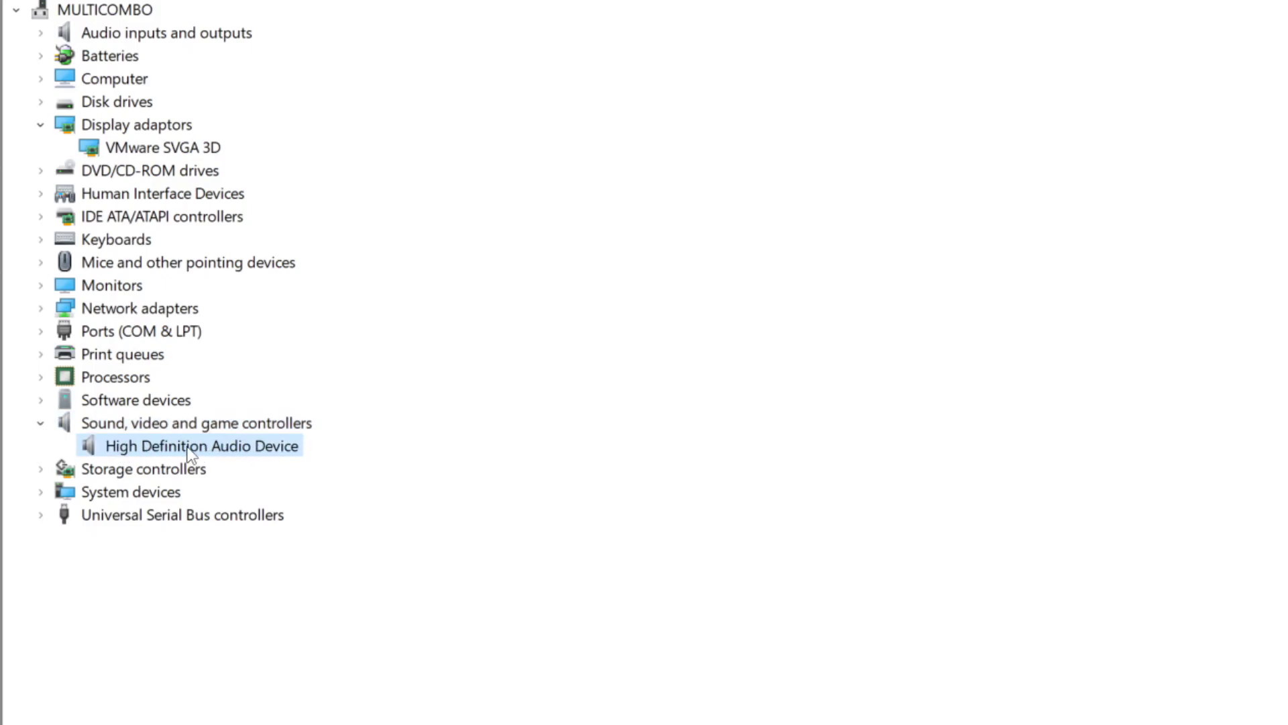
right_click(190, 454)
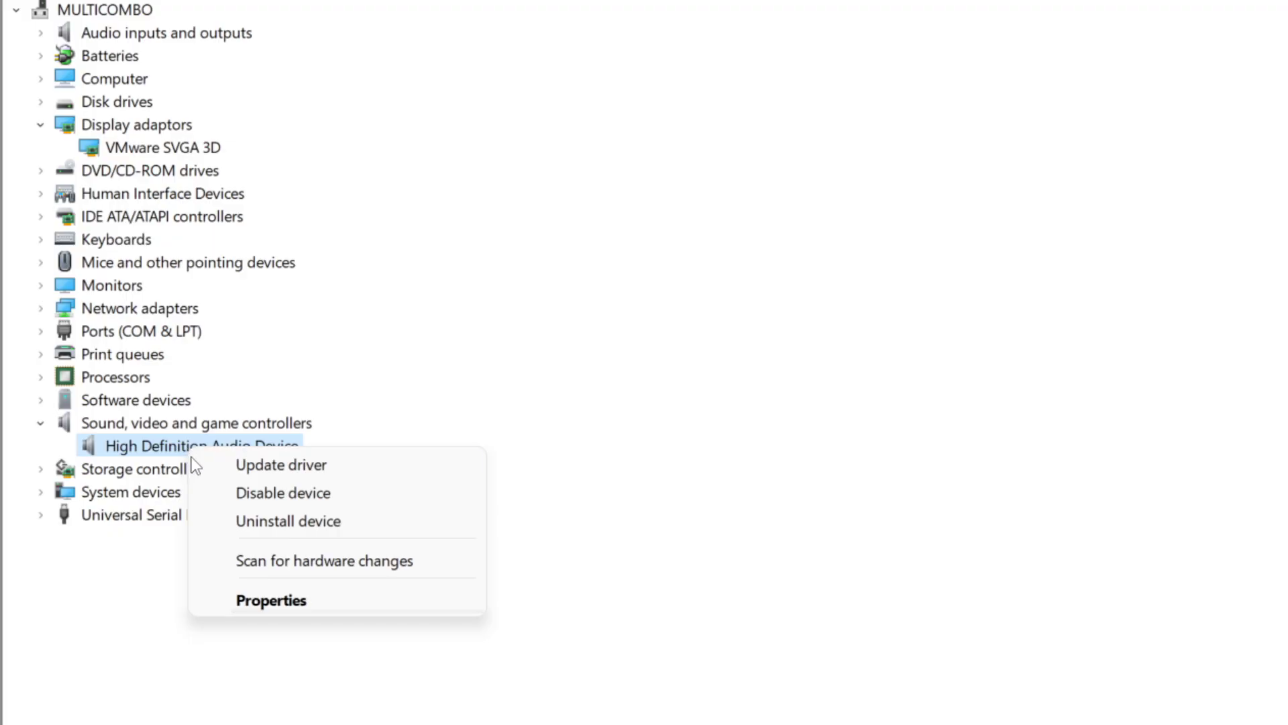
left_click(383, 475)
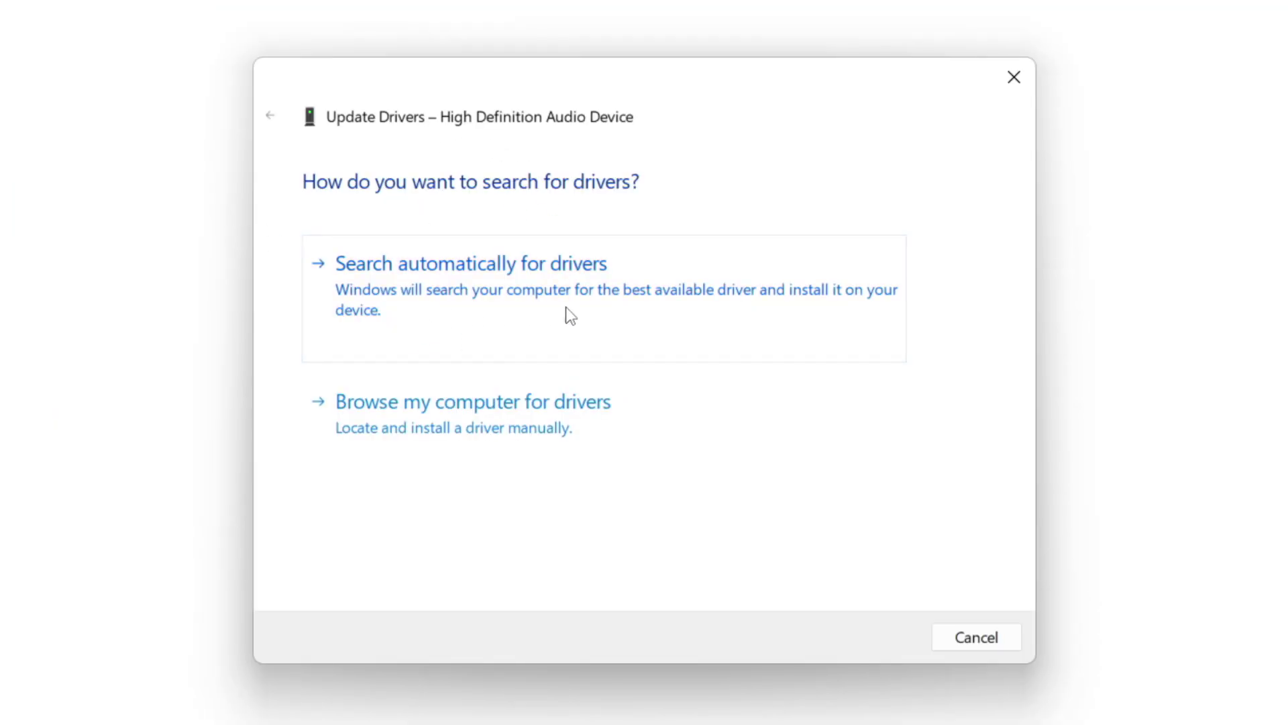
left_click(514, 293)
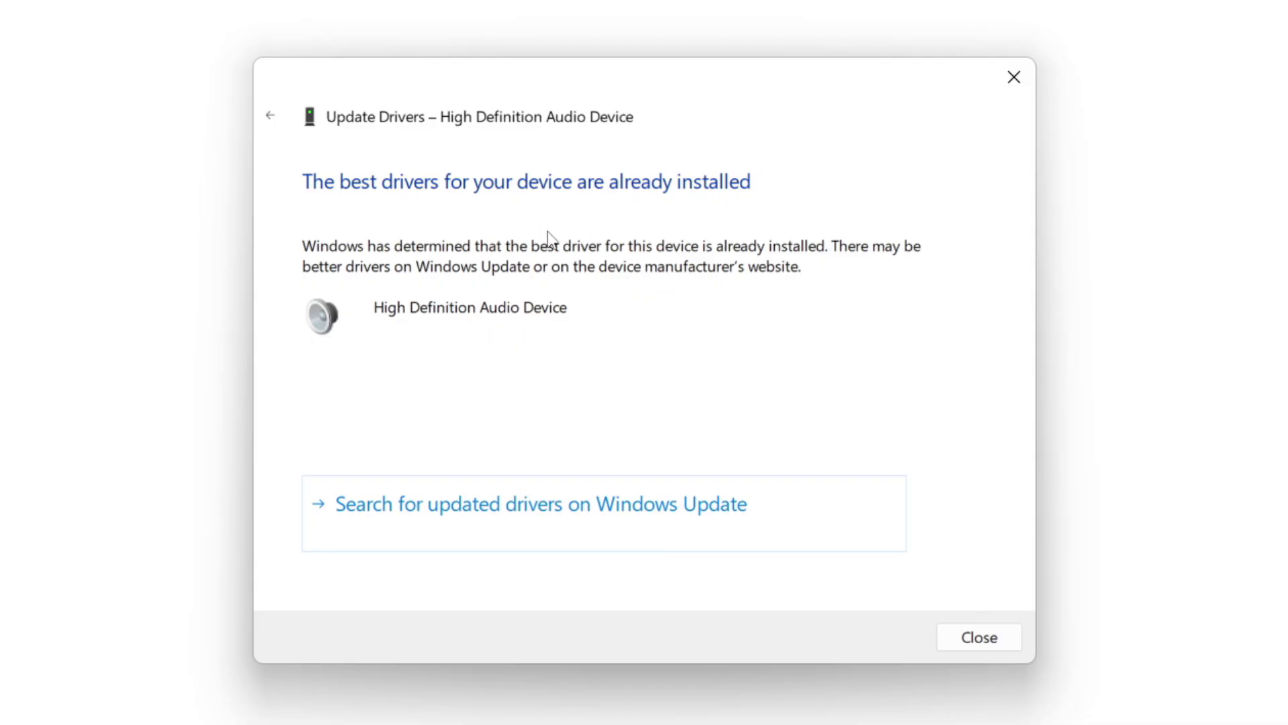
left_click(981, 637)
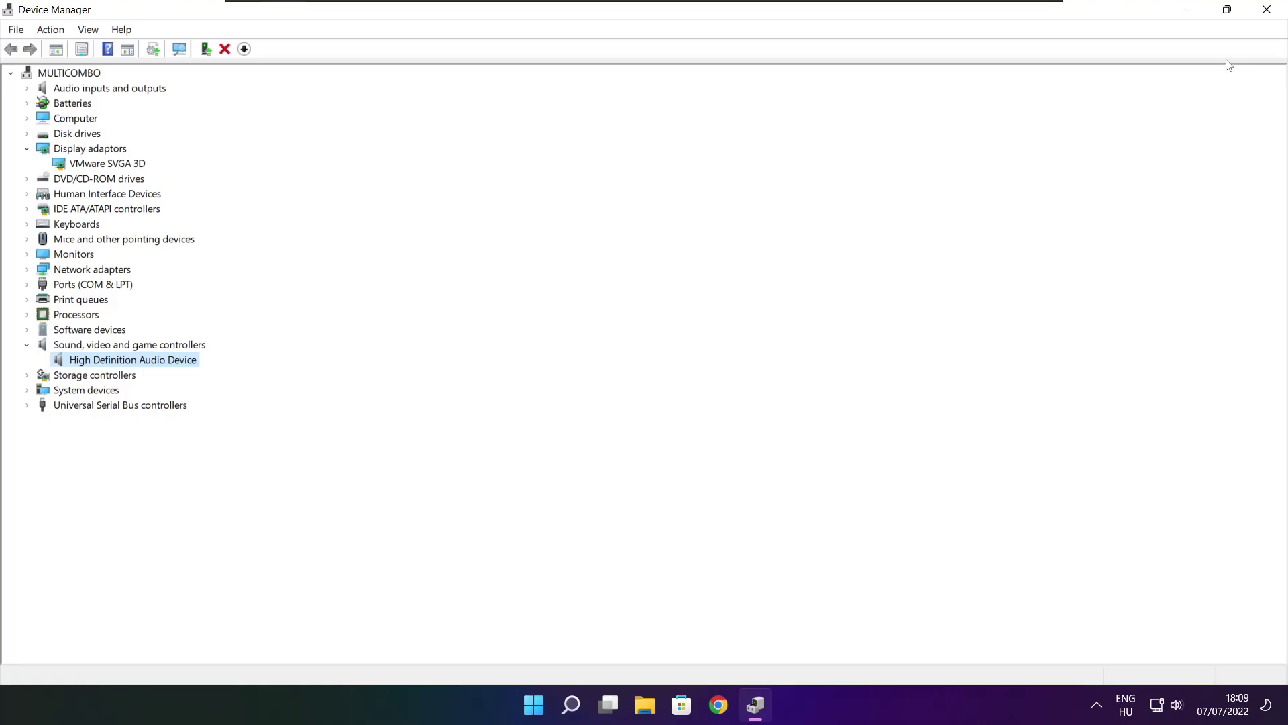
Close Device Manager and verify NOT WORKING GAME's file integrity from its Steam Local Files properties.
left_click(1267, 10)
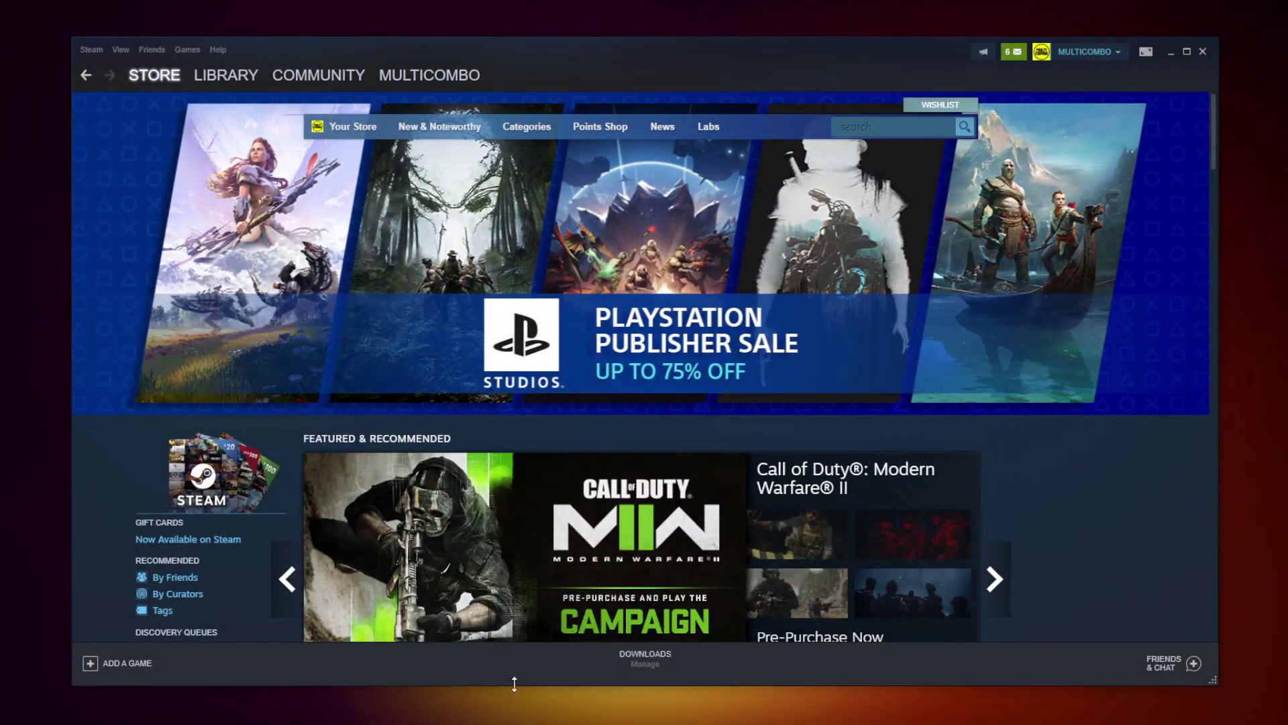
left_click(222, 77)
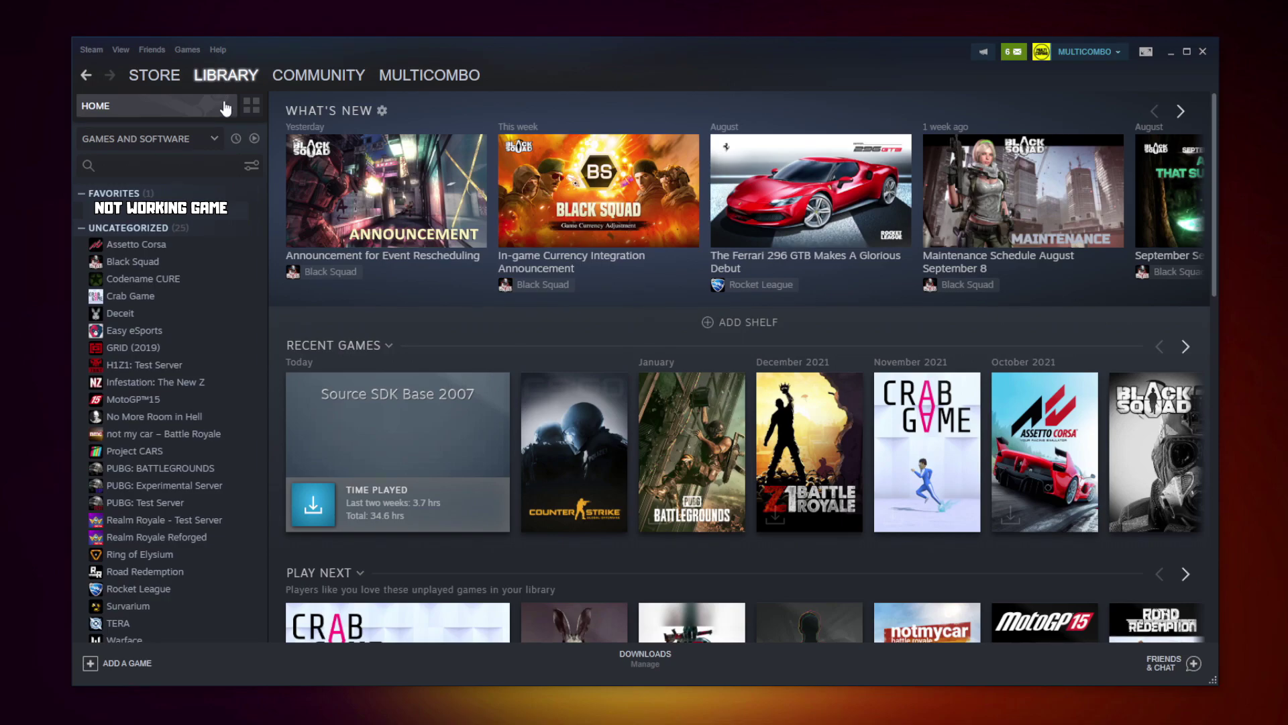
right_click(240, 216)
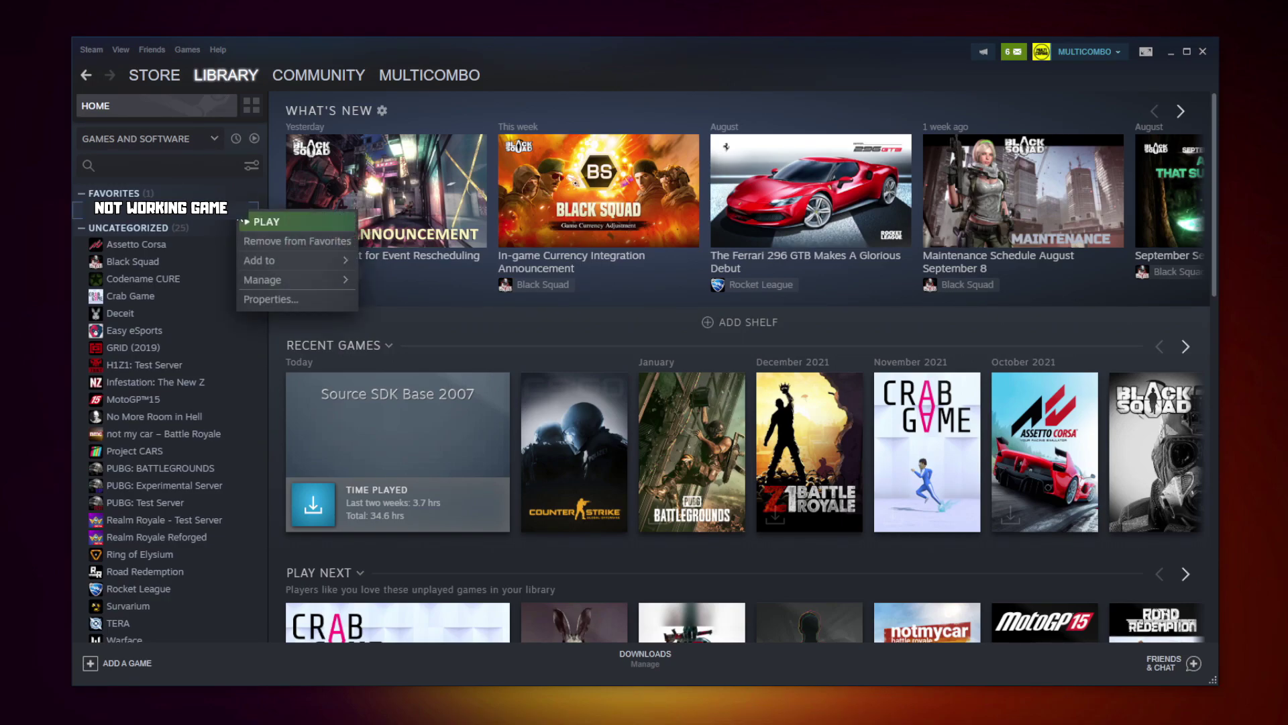
left_click(287, 298)
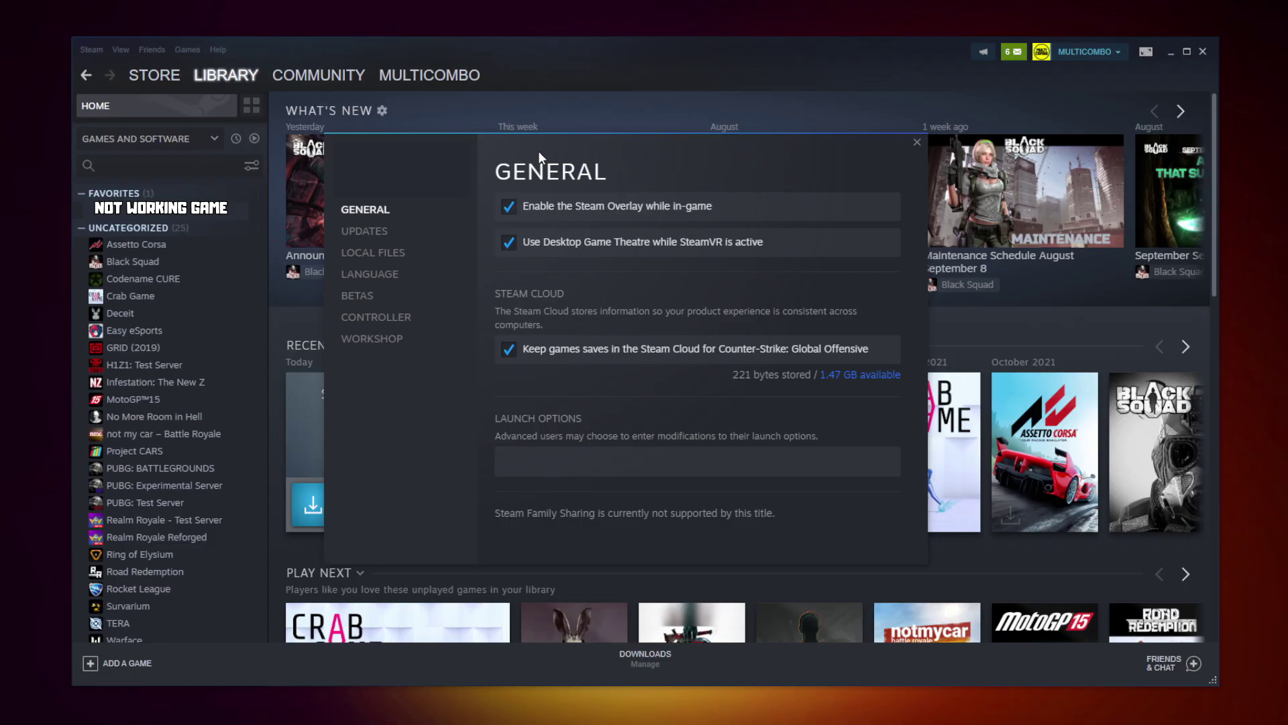
left_click(379, 255)
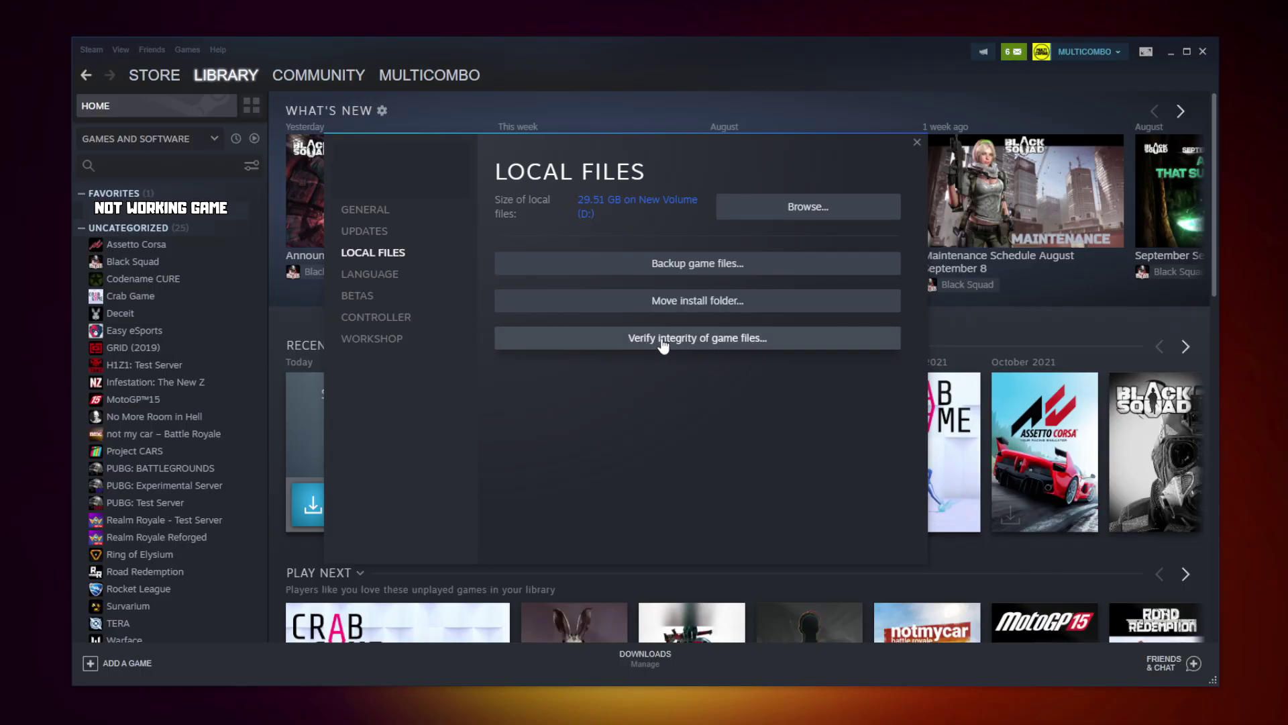
left_click(702, 341)
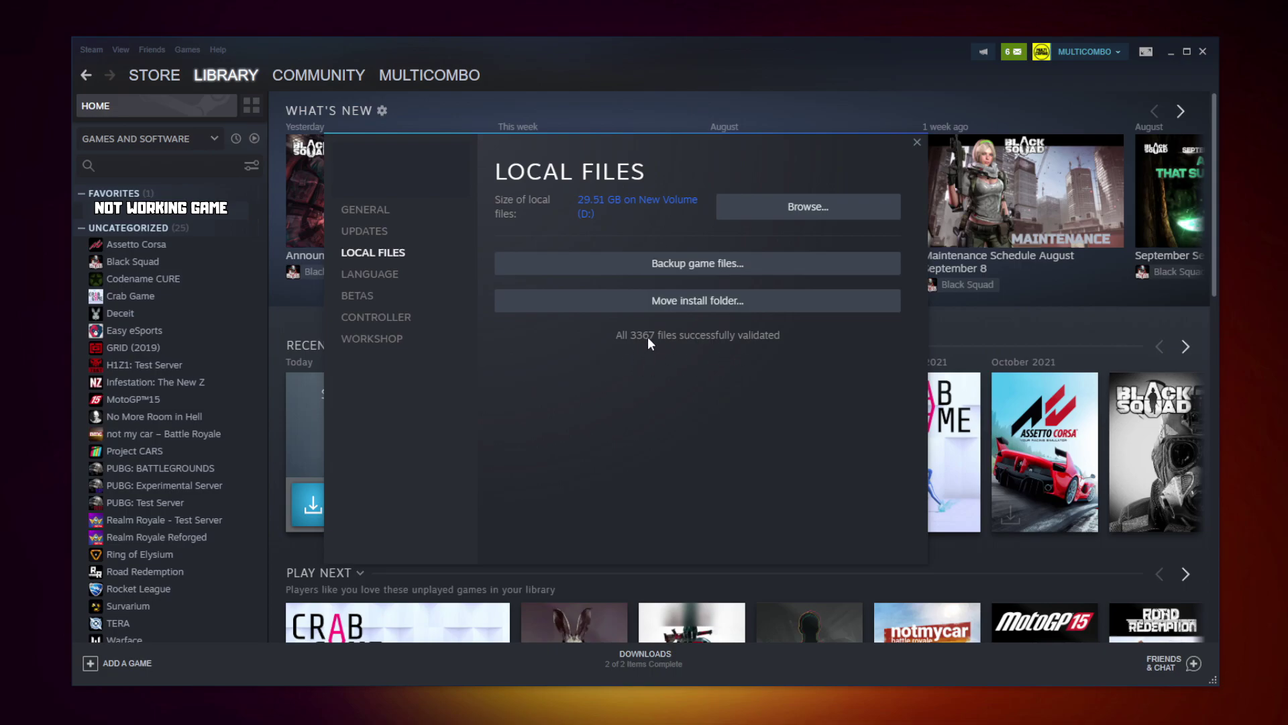
Open the NOT WORKING GAME executable's Properties at the Compatibility tab in its install folder.
left_click(771, 219)
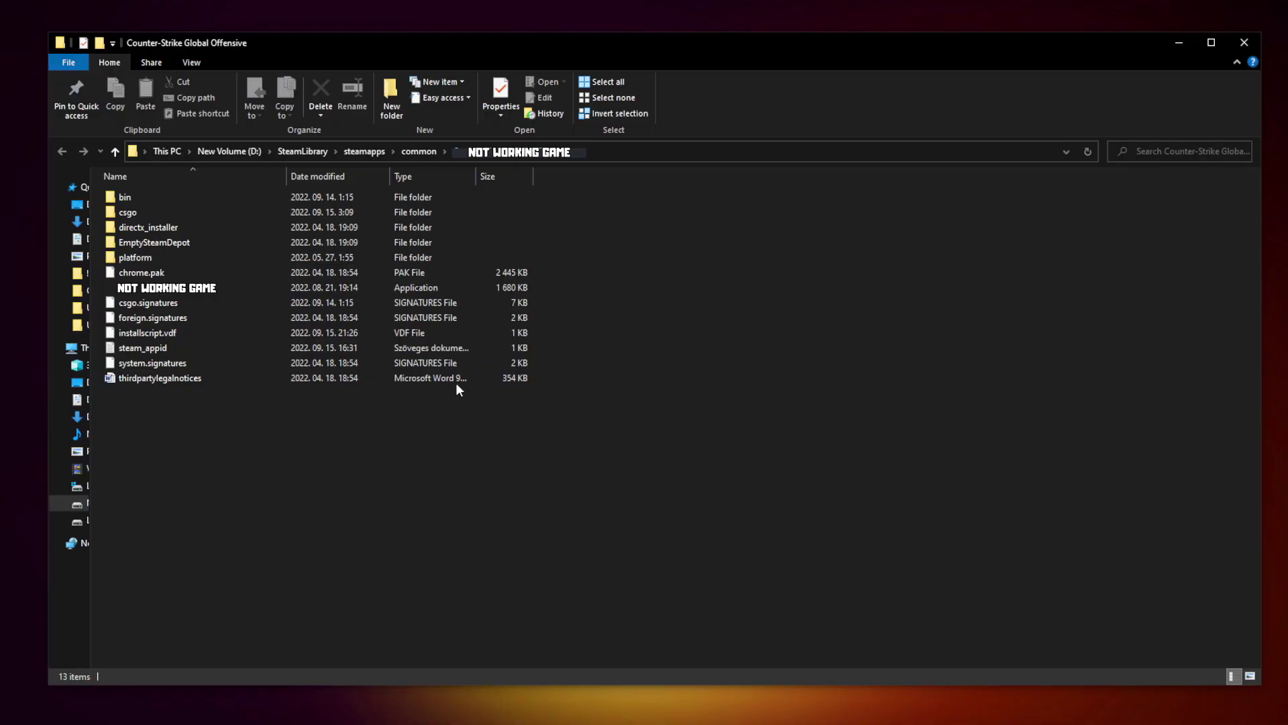
left_click(212, 290)
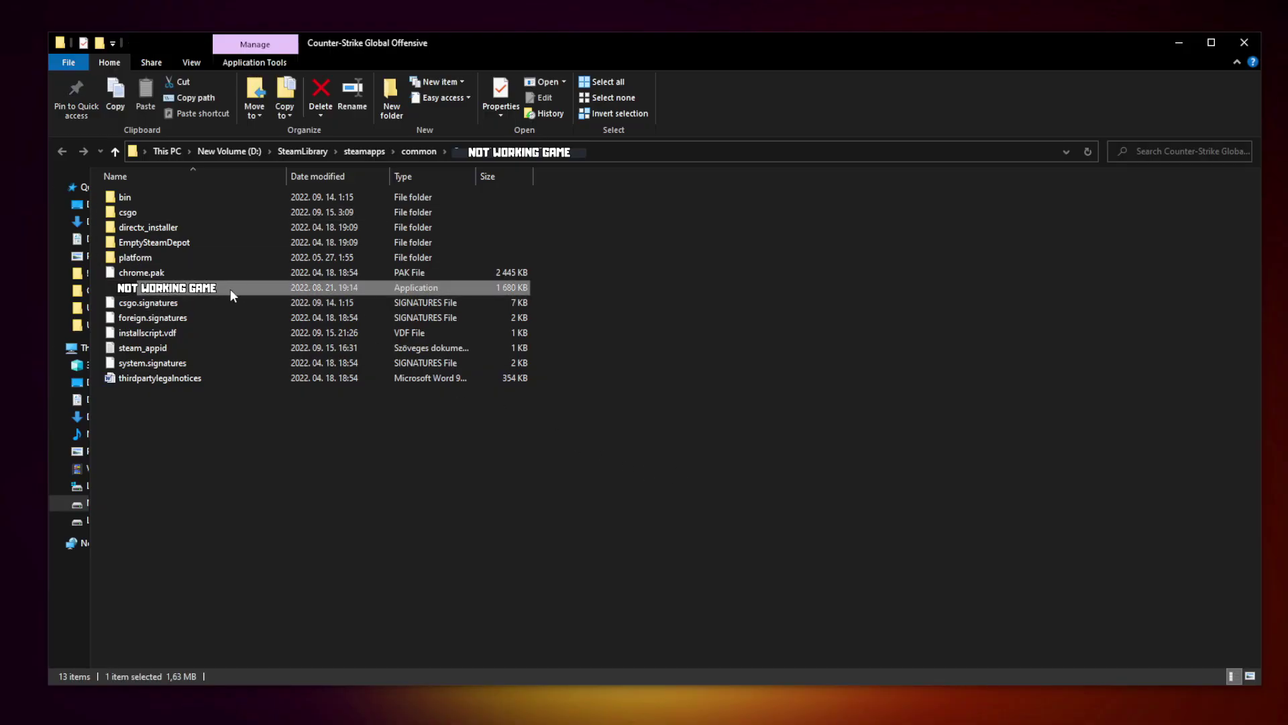
right_click(260, 293)
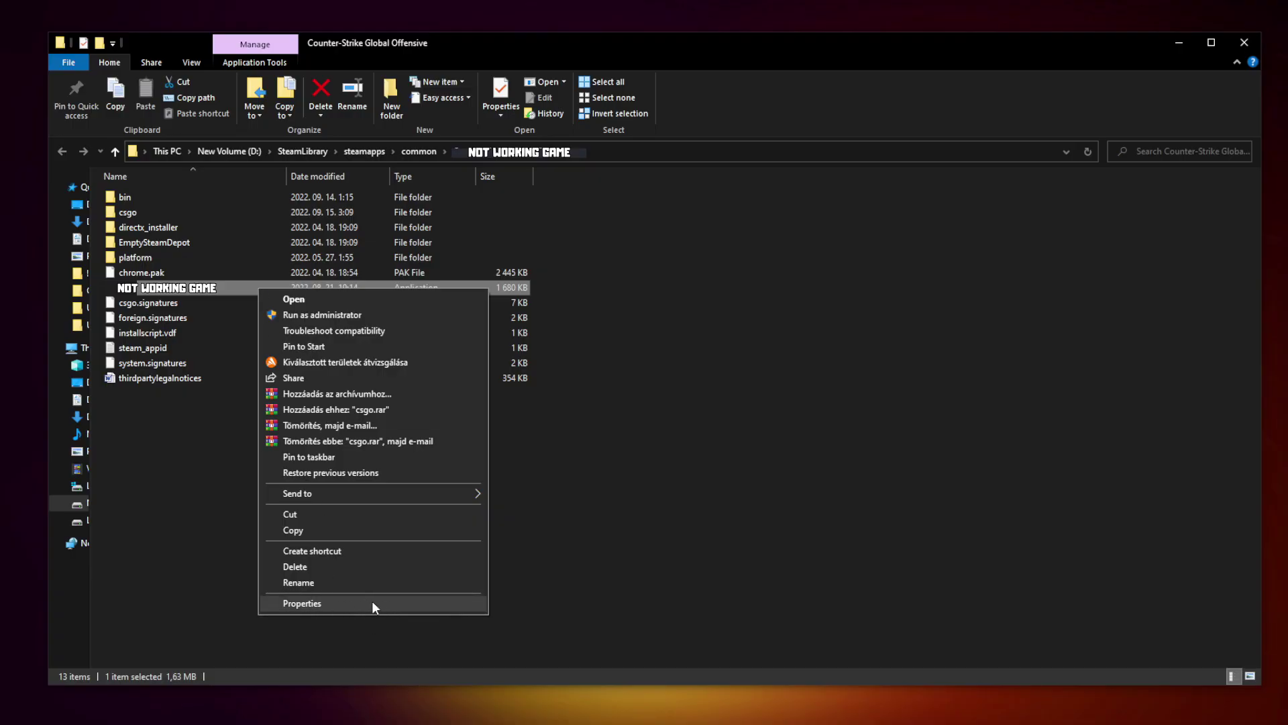
left_click(302, 604)
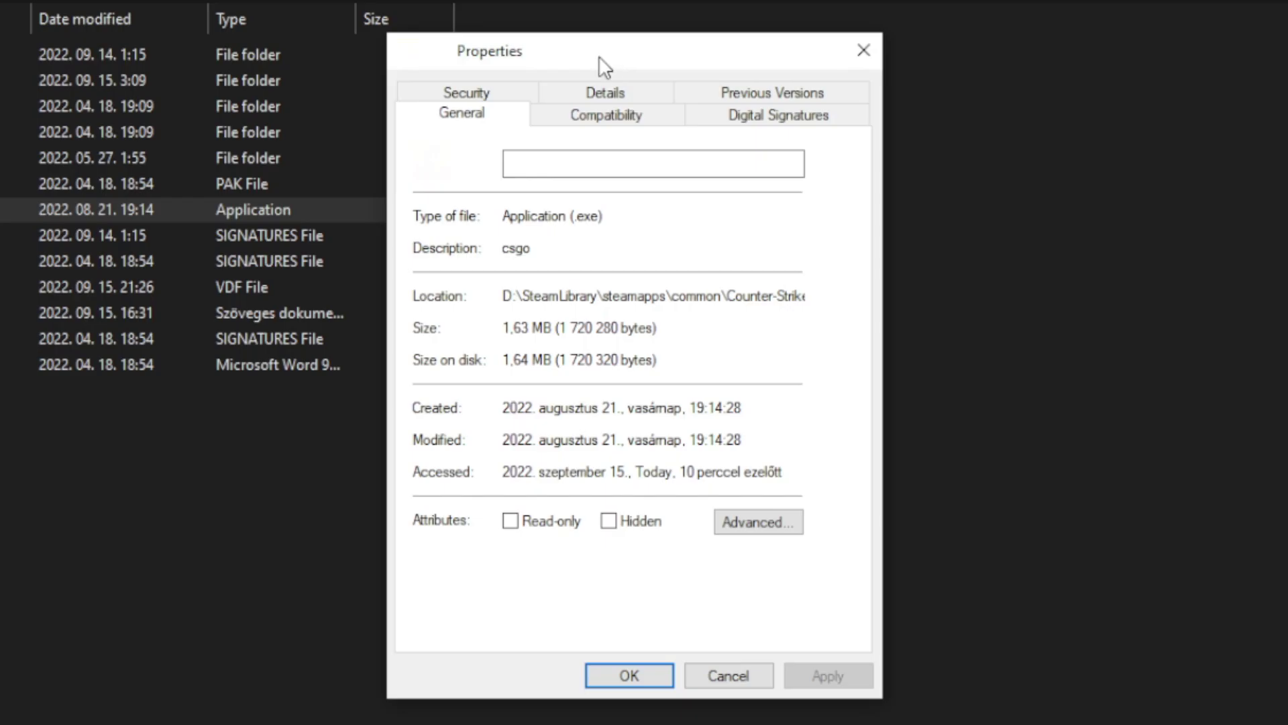
left_click(598, 121)
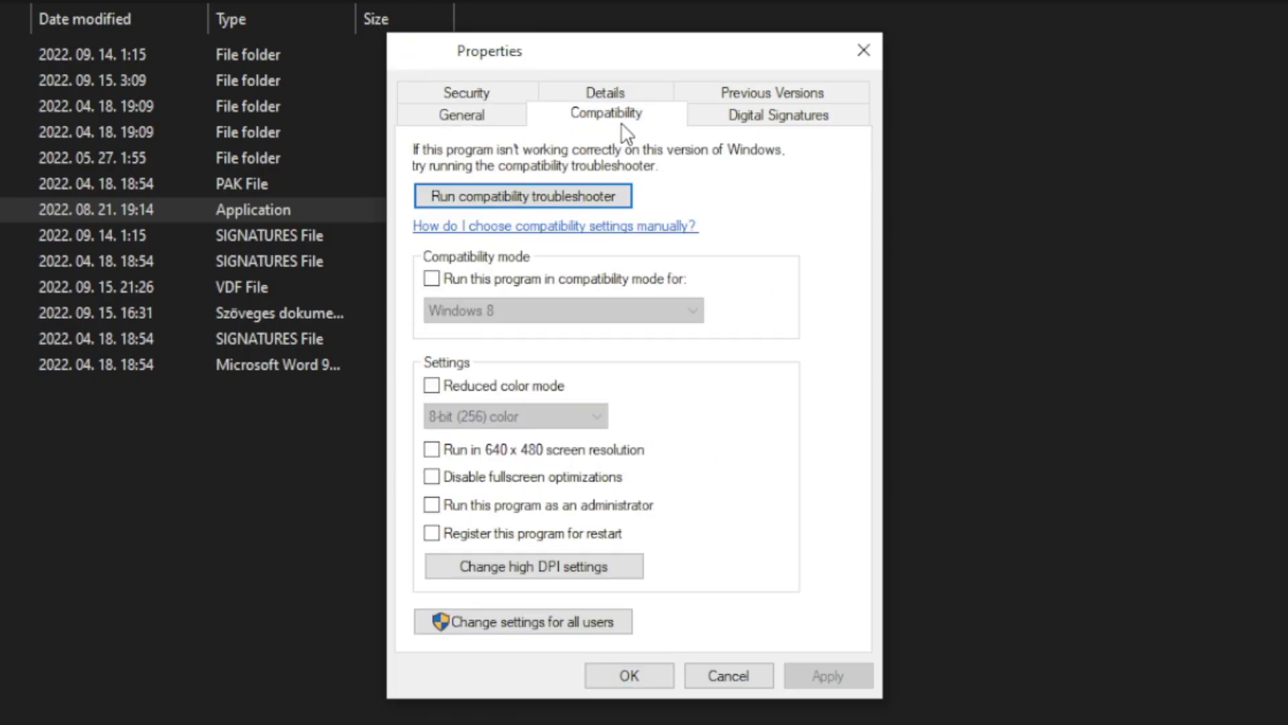
Set Windows 8 compatibility mode, disable fullscreen optimizations, run as administrator, and apply.
left_click(444, 282)
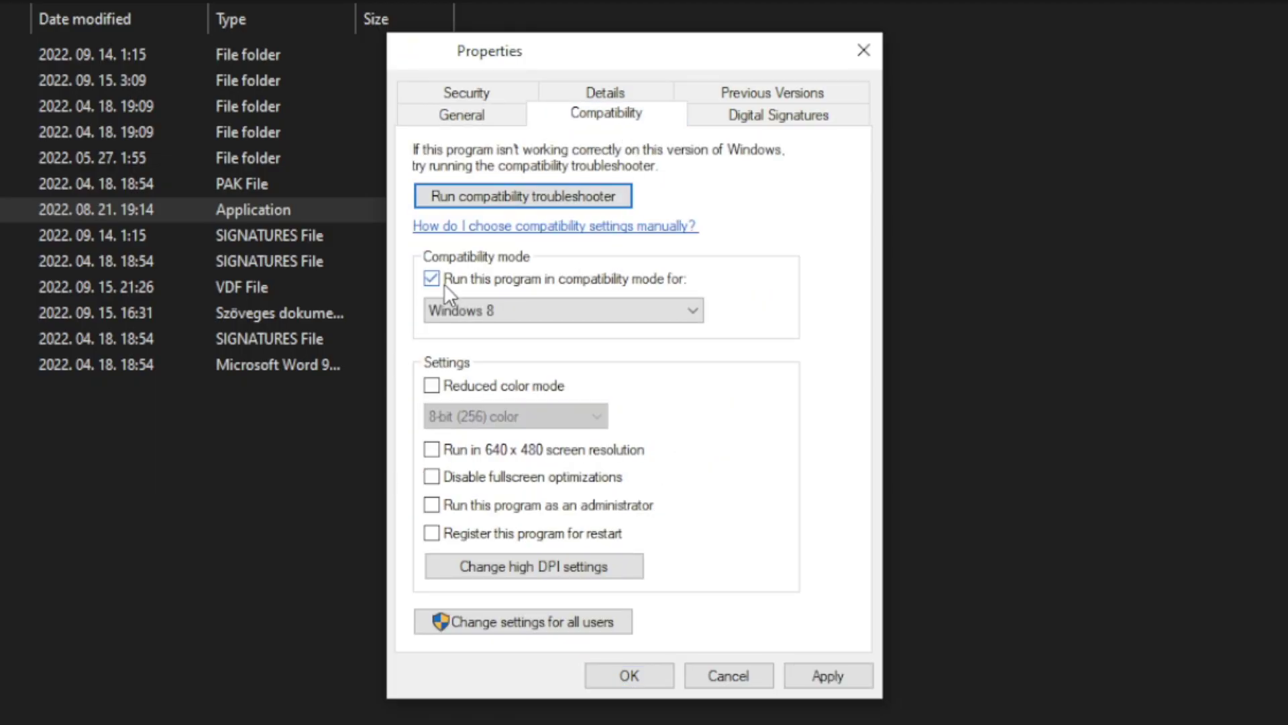
left_click(500, 310)
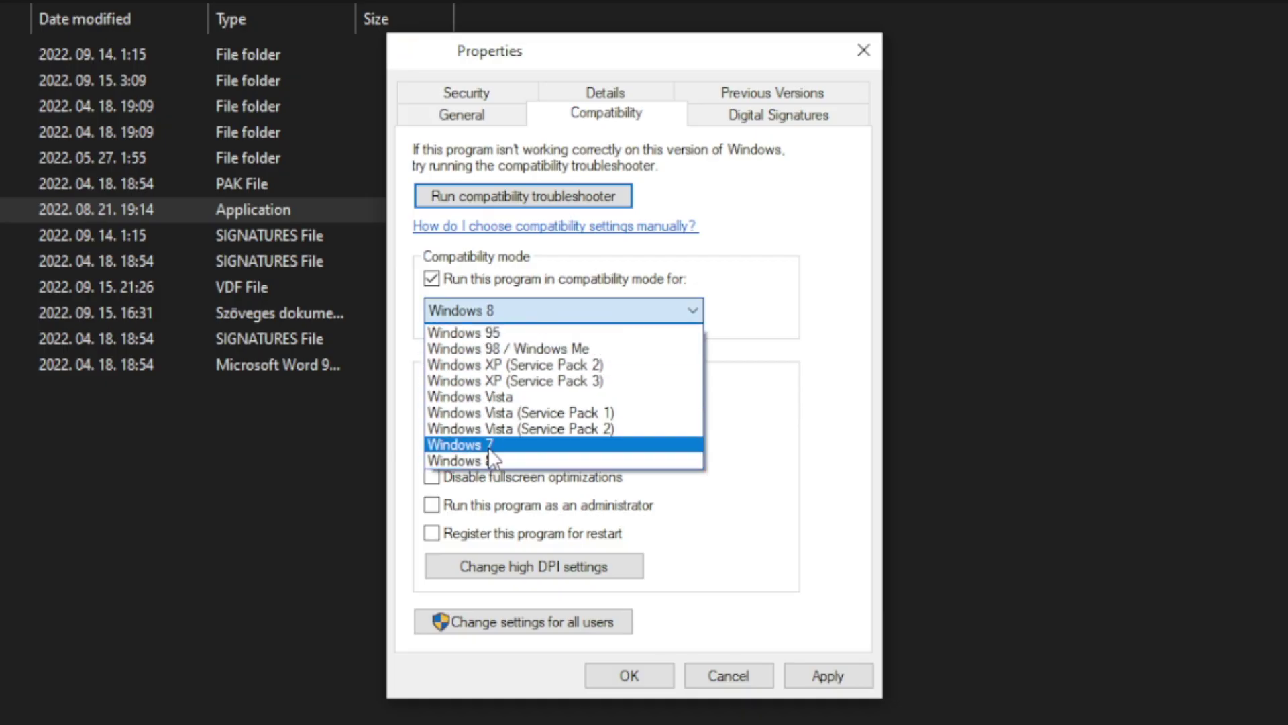
left_click(501, 459)
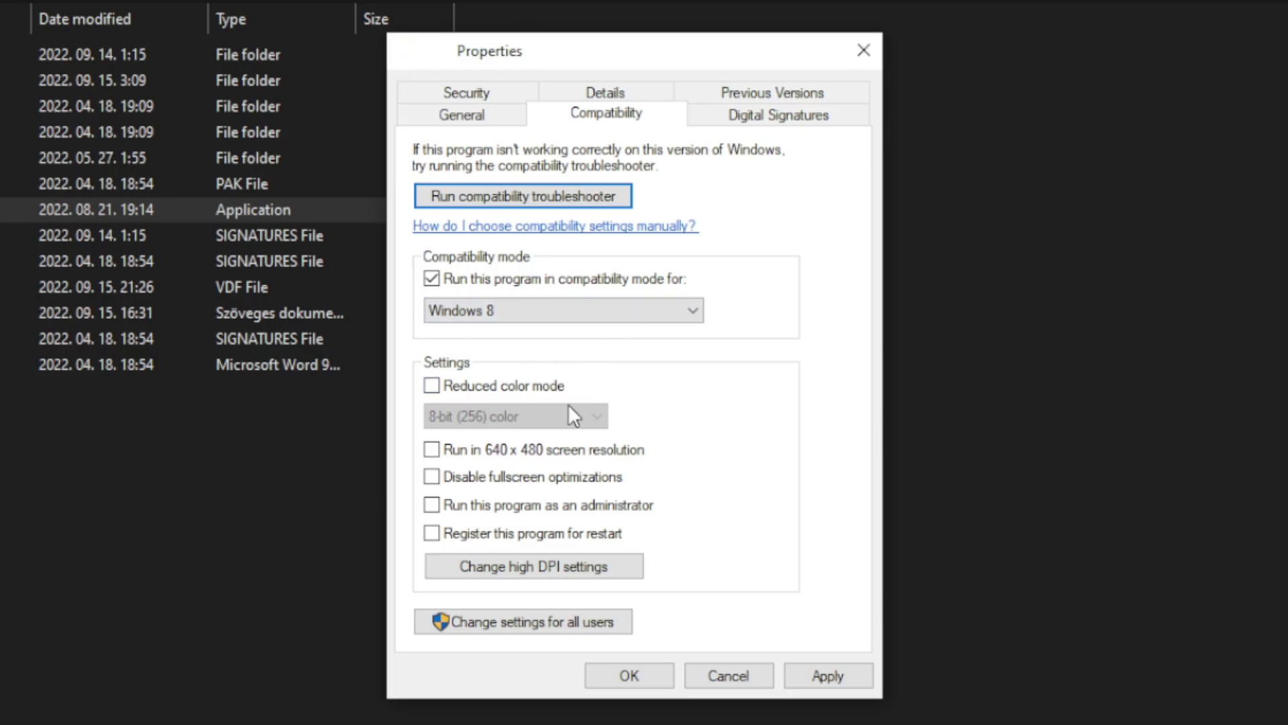
left_click(519, 484)
left_click(621, 508)
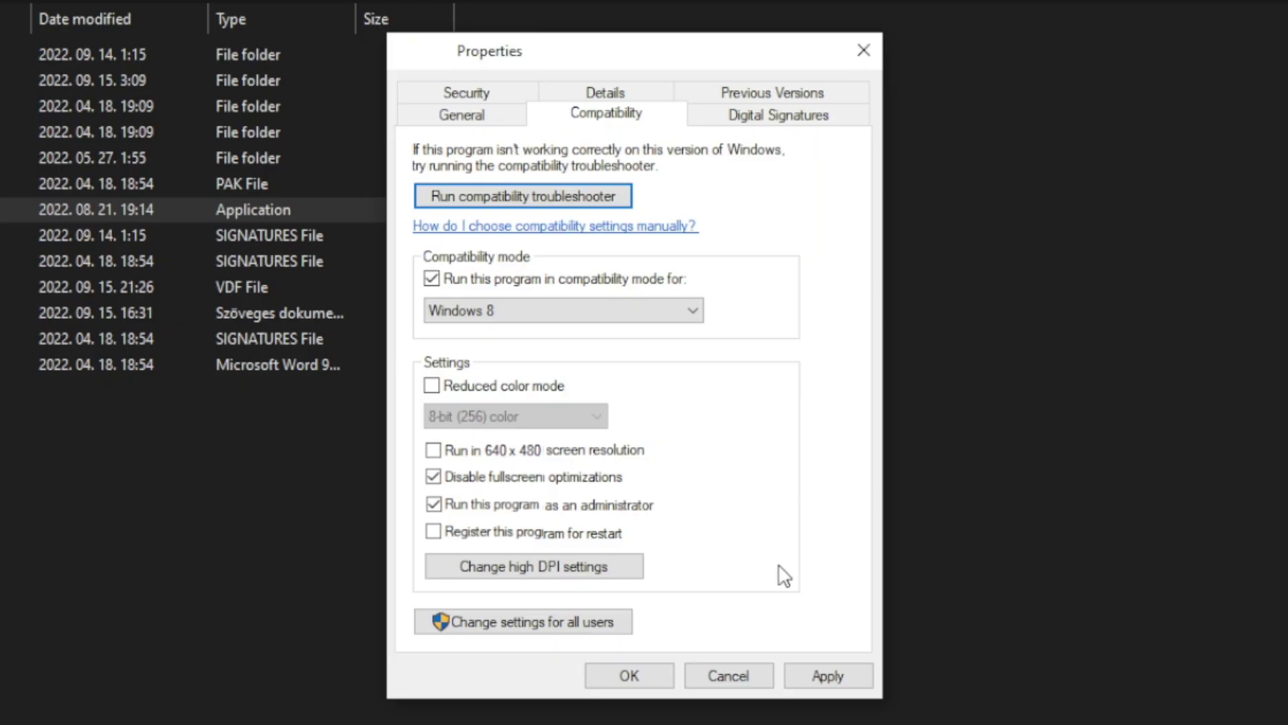
left_click(835, 675)
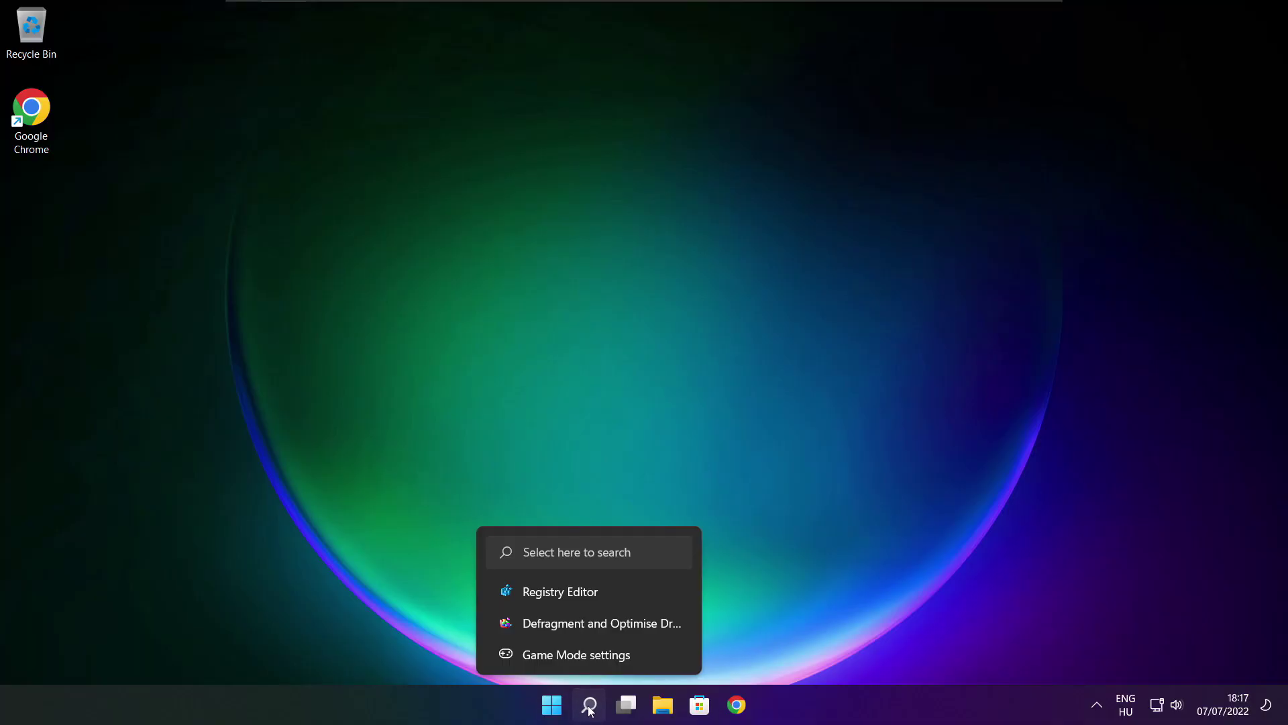
Search 'updates' and run Check for updates on the Windows Update settings page.
left_click(590, 703)
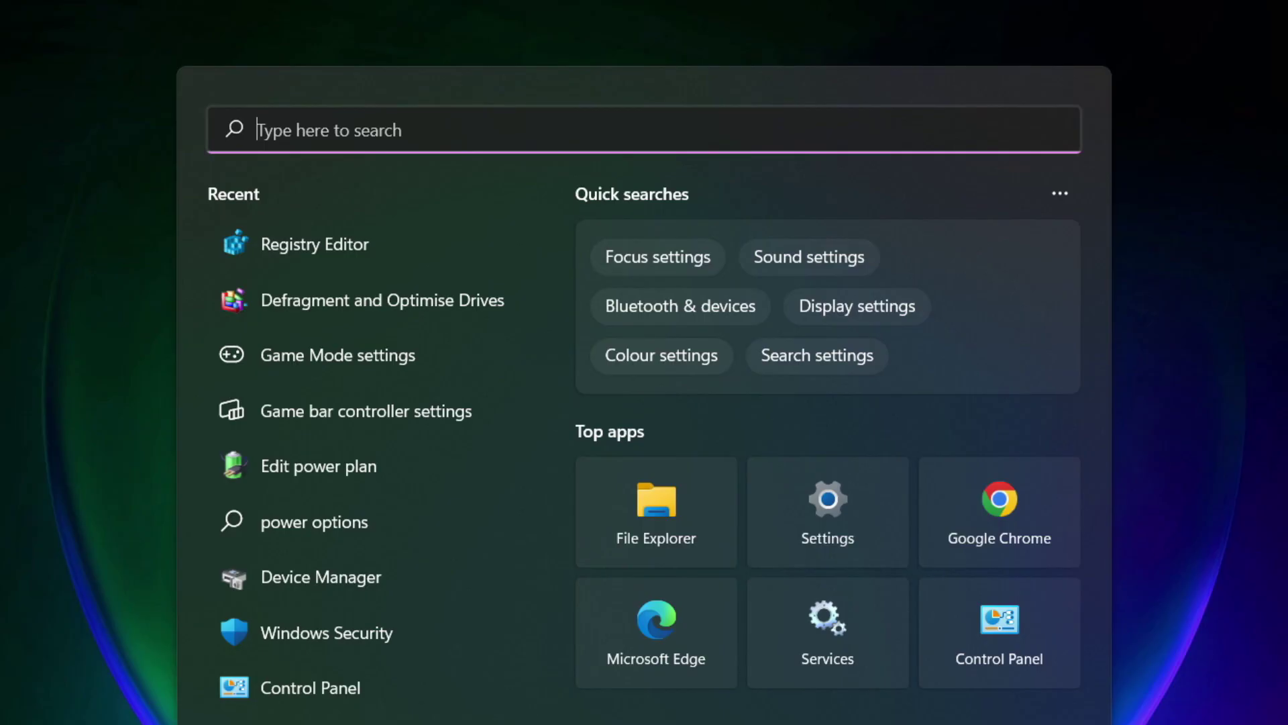
type("updates")
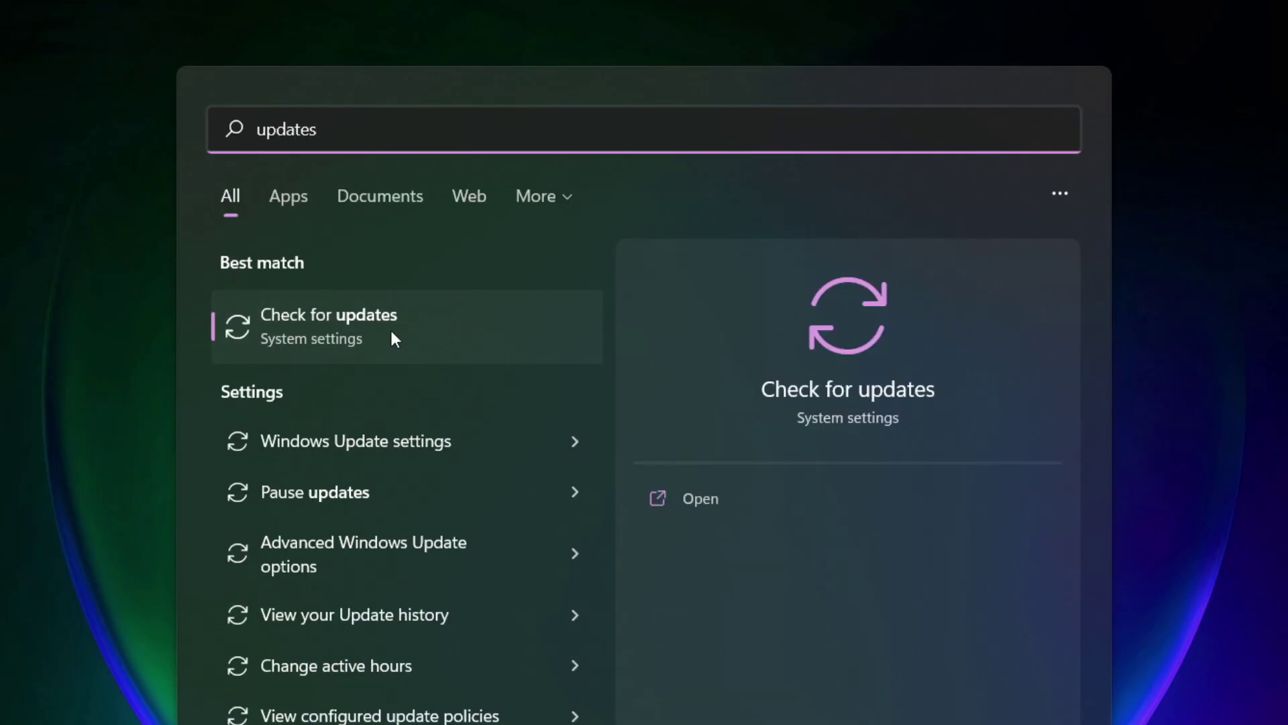
left_click(392, 332)
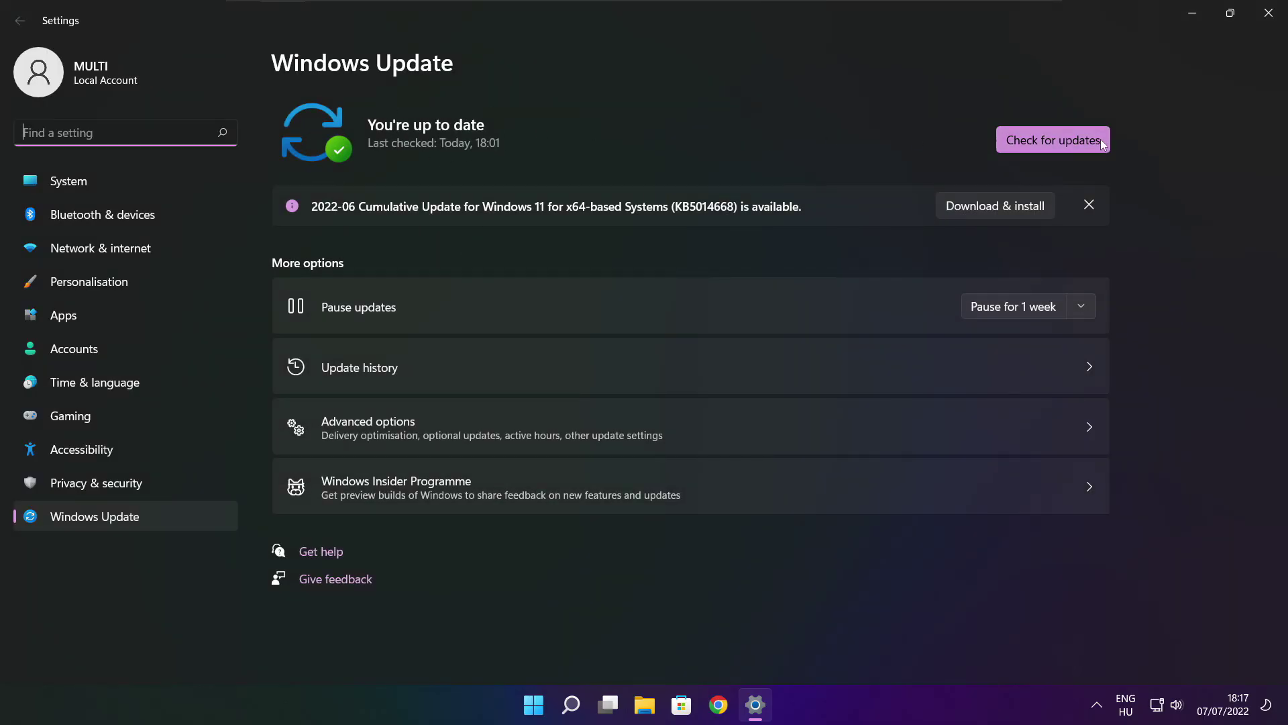
left_click(1054, 142)
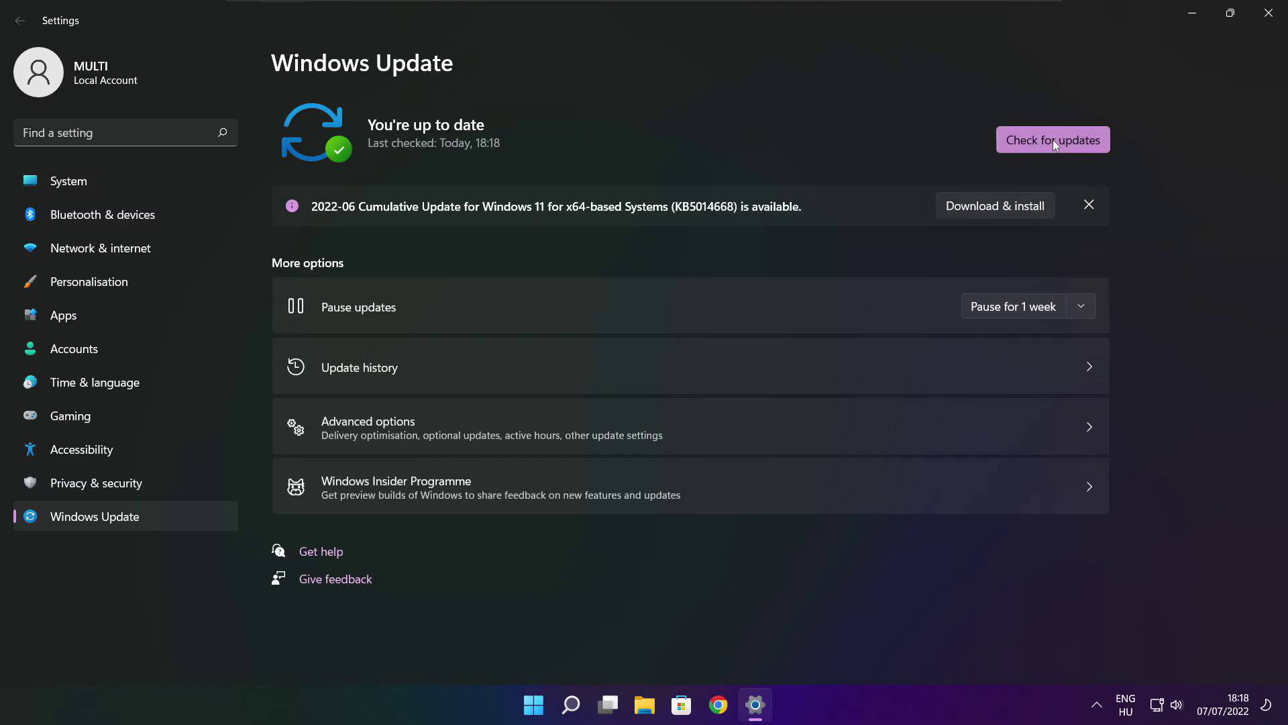
Close Settings and download the DirectX End-User Runtime Web Installer (dxwebsetup.exe) in Chrome.
left_click(1268, 20)
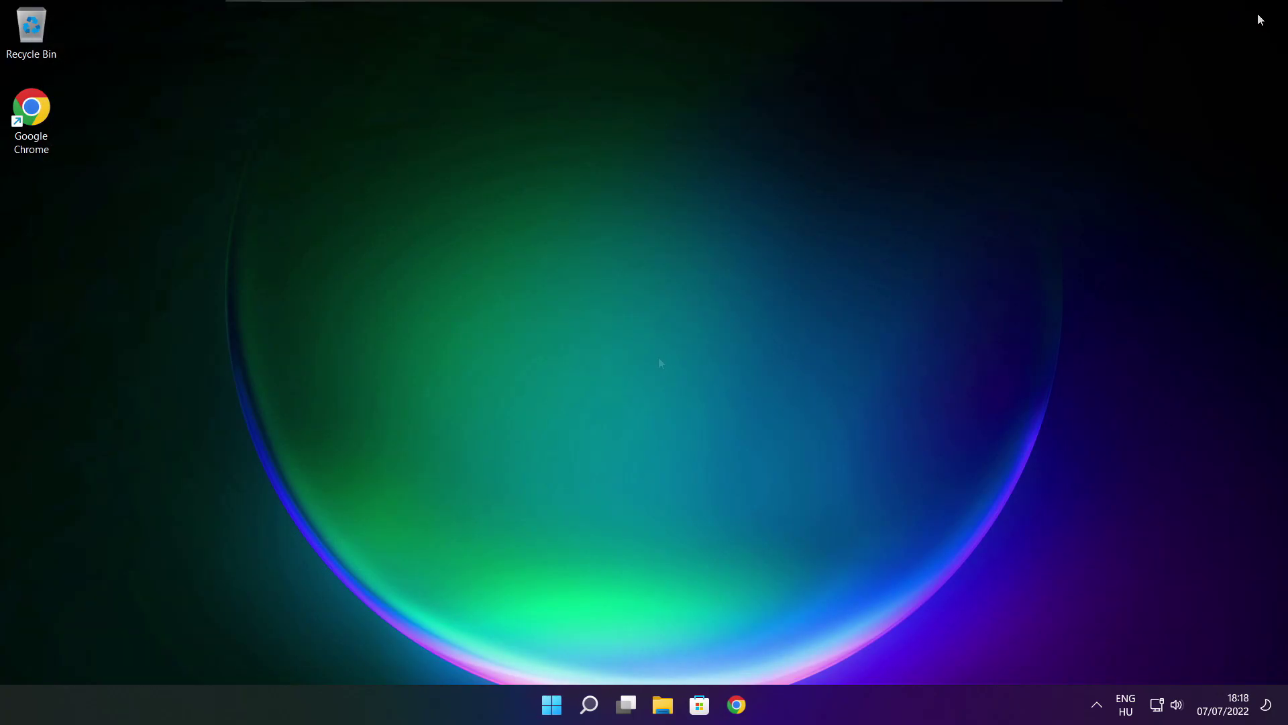
left_click(738, 706)
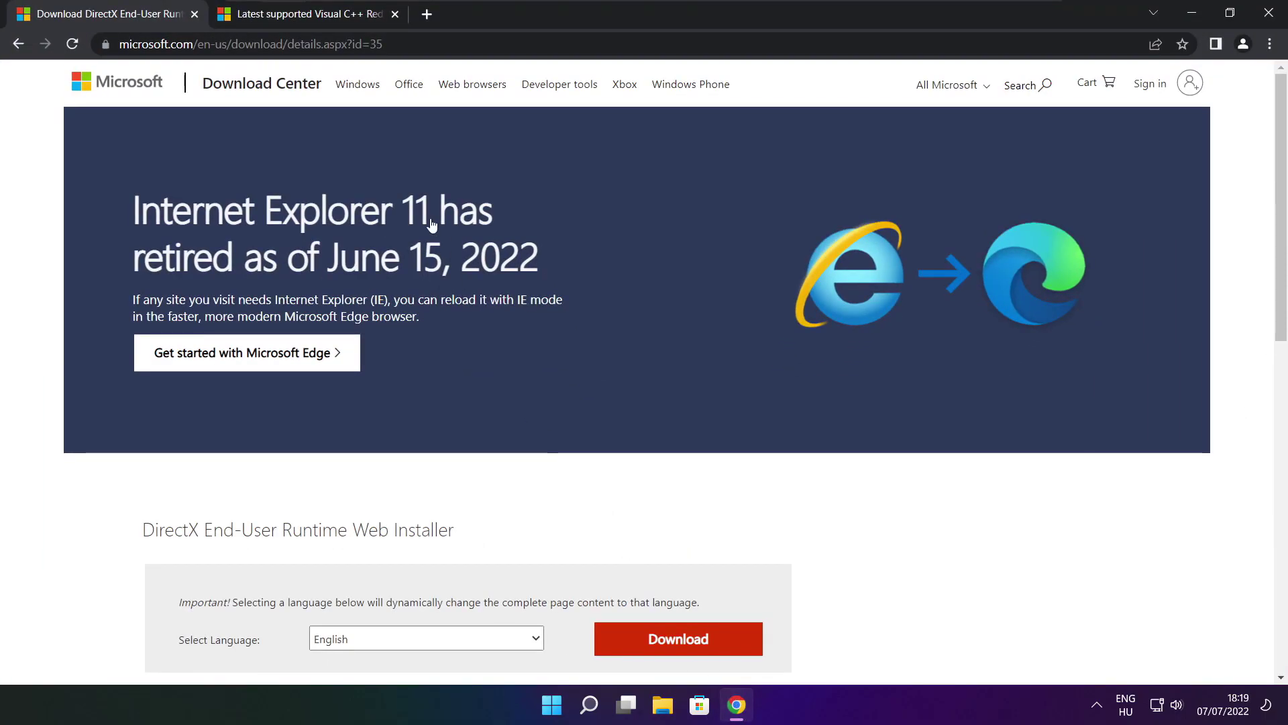
mouse_move(383, 43)
left_mouse_down()
mouse_move(120, 44)
mouse_move(384, 43)
left_mouse_up()
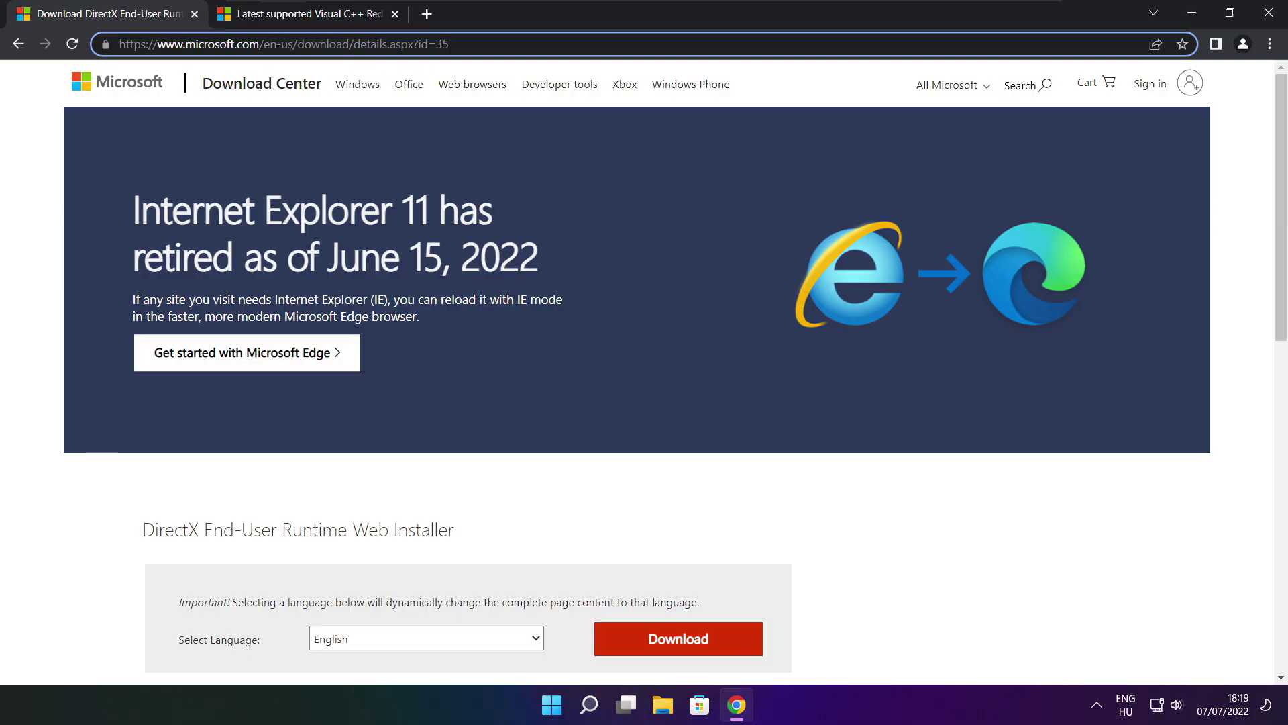
left_click(466, 486)
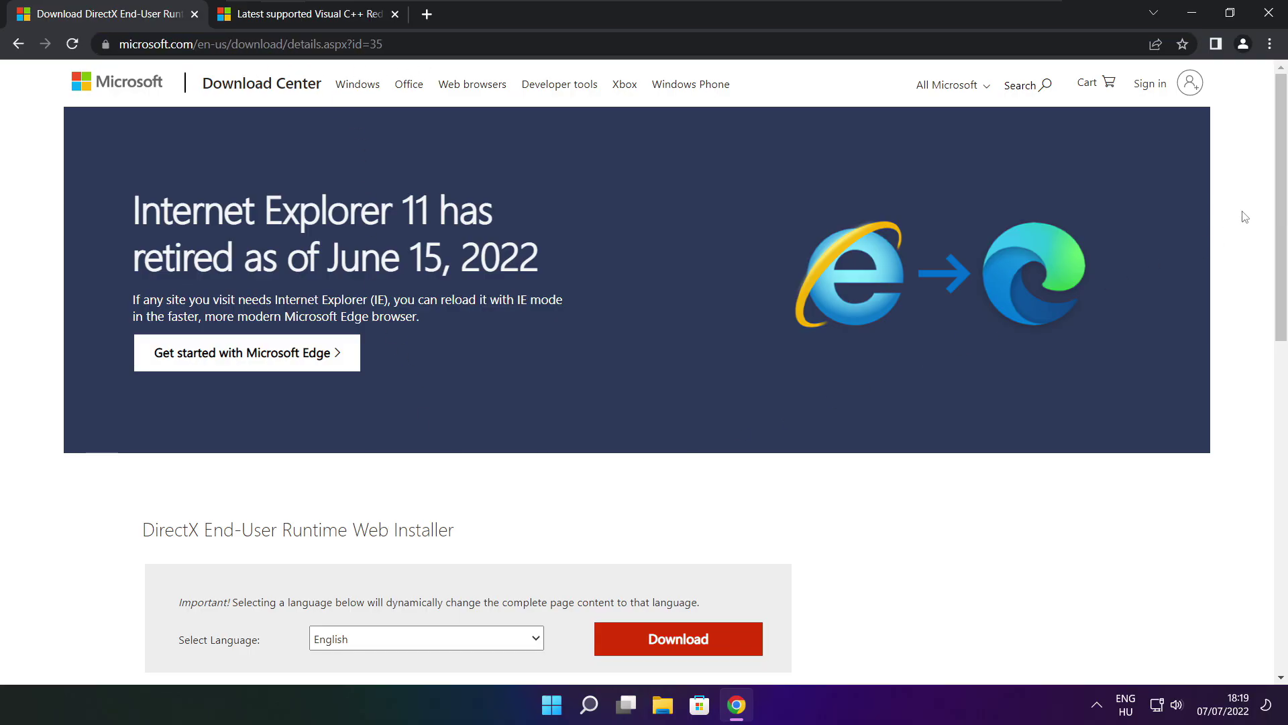
left_click_drag(1281, 214, 1281, 320)
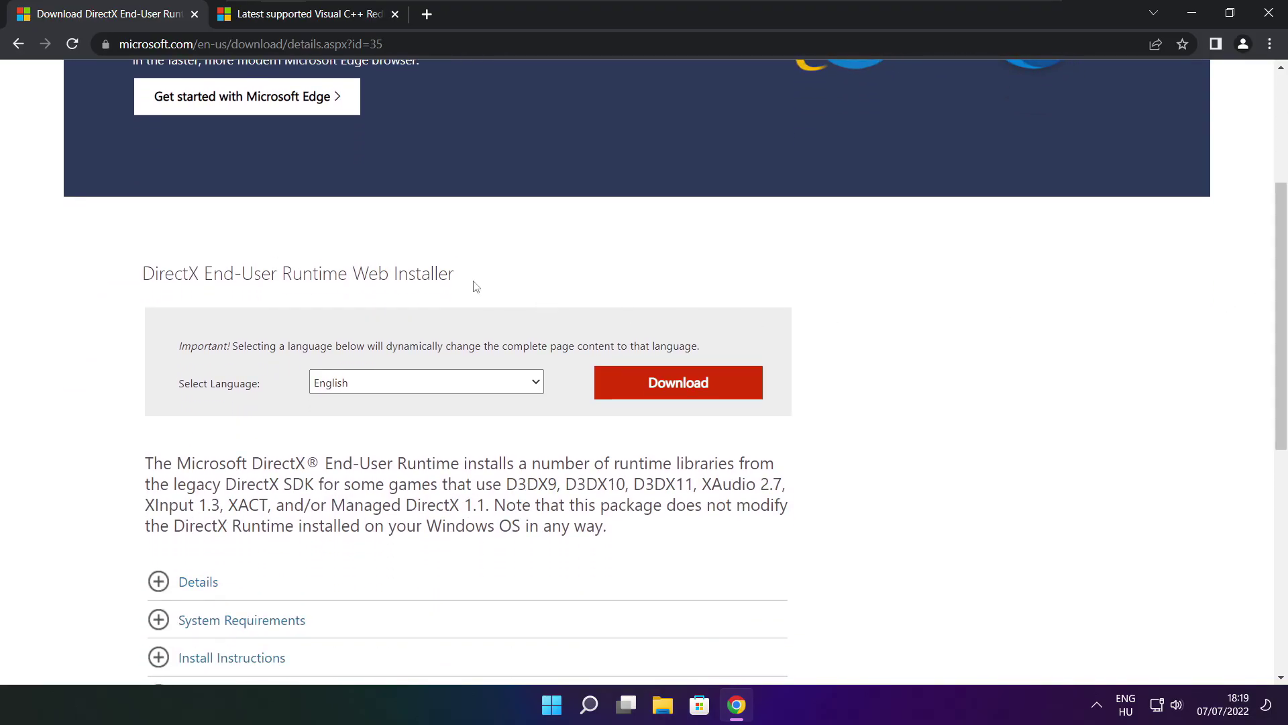
left_click_drag(476, 286, 549, 285)
left_click(693, 388)
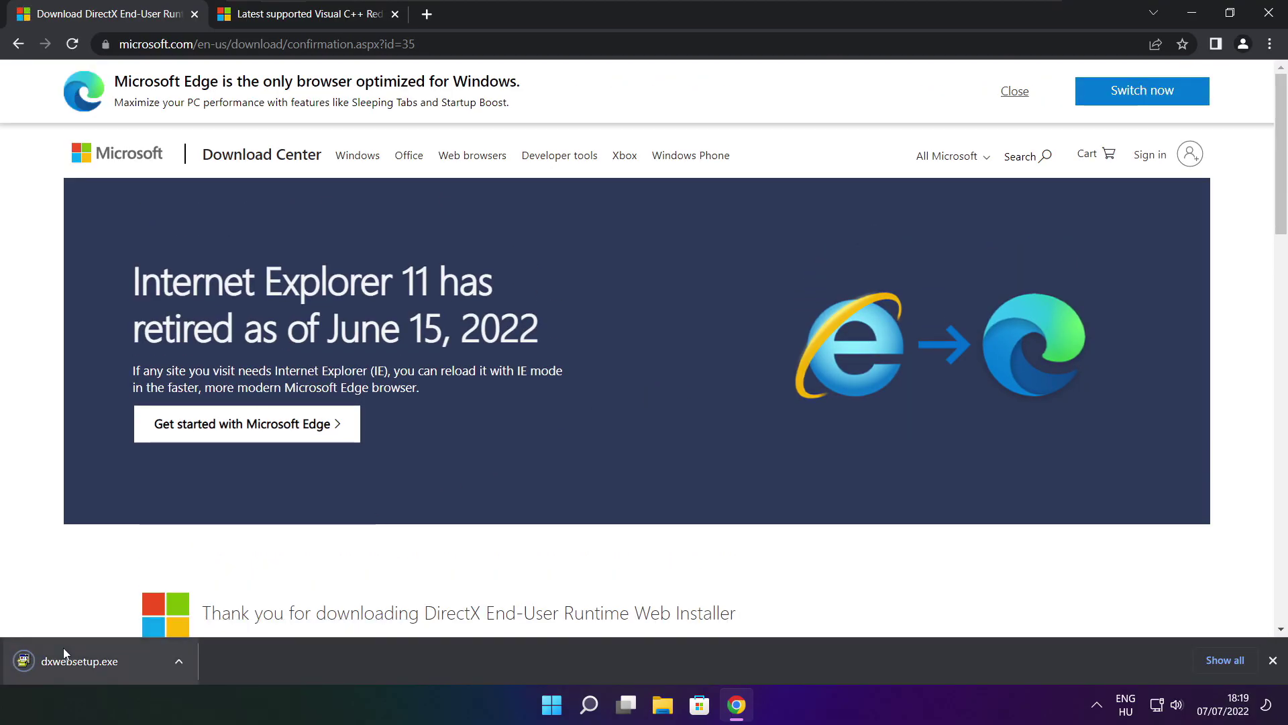
Run dxwebsetup.exe, accept the licence, skip the Bing Bar offer, and install DirectX to completion.
left_click(120, 662)
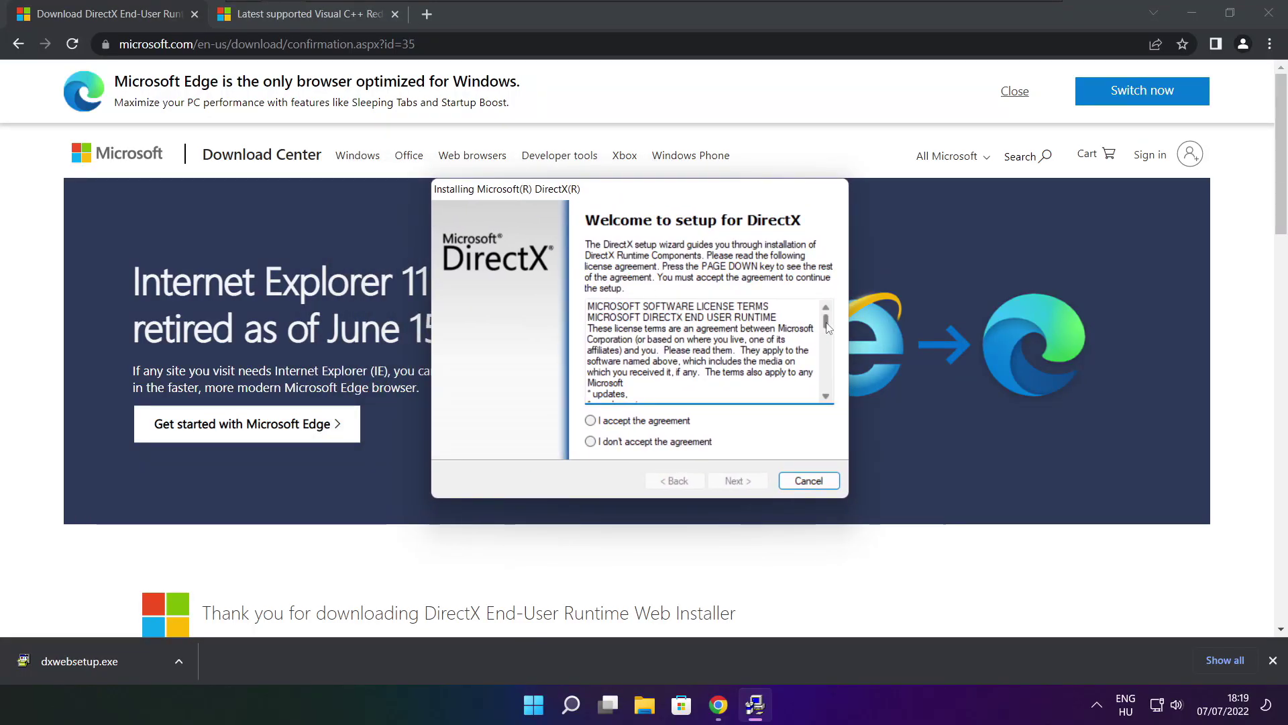
left_click_drag(826, 322, 825, 405)
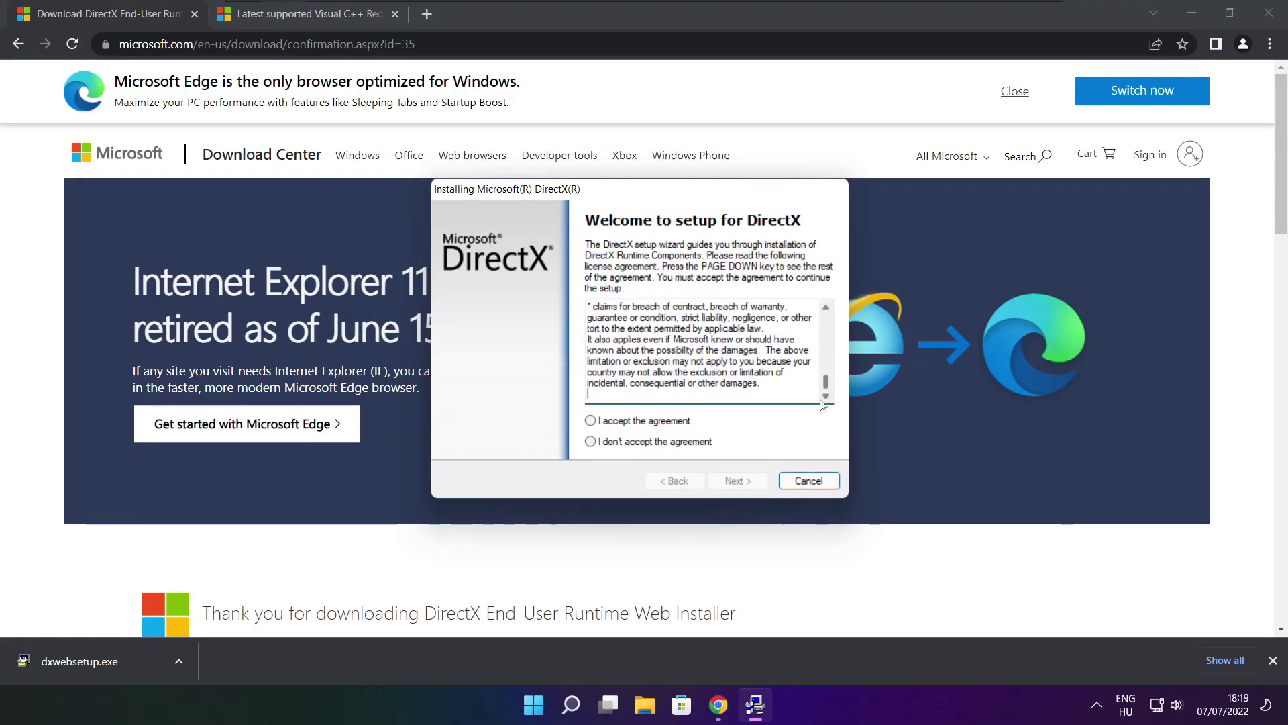
left_click(617, 422)
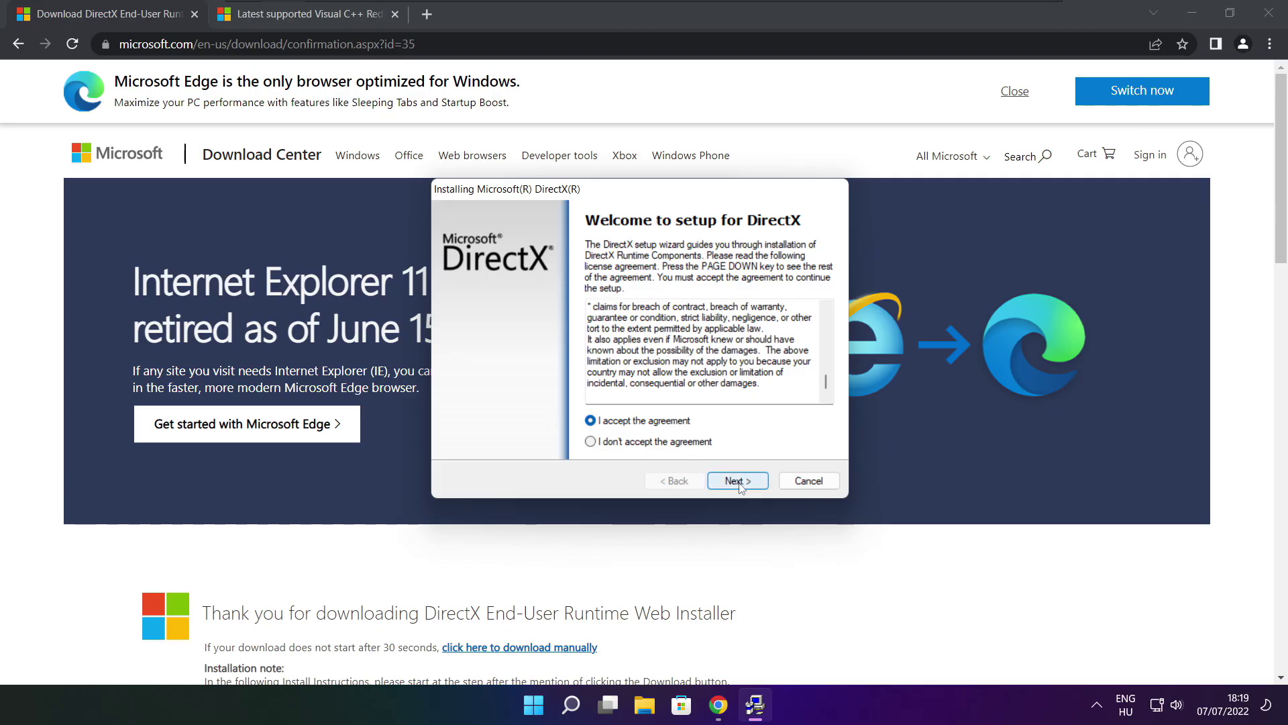
left_click(742, 482)
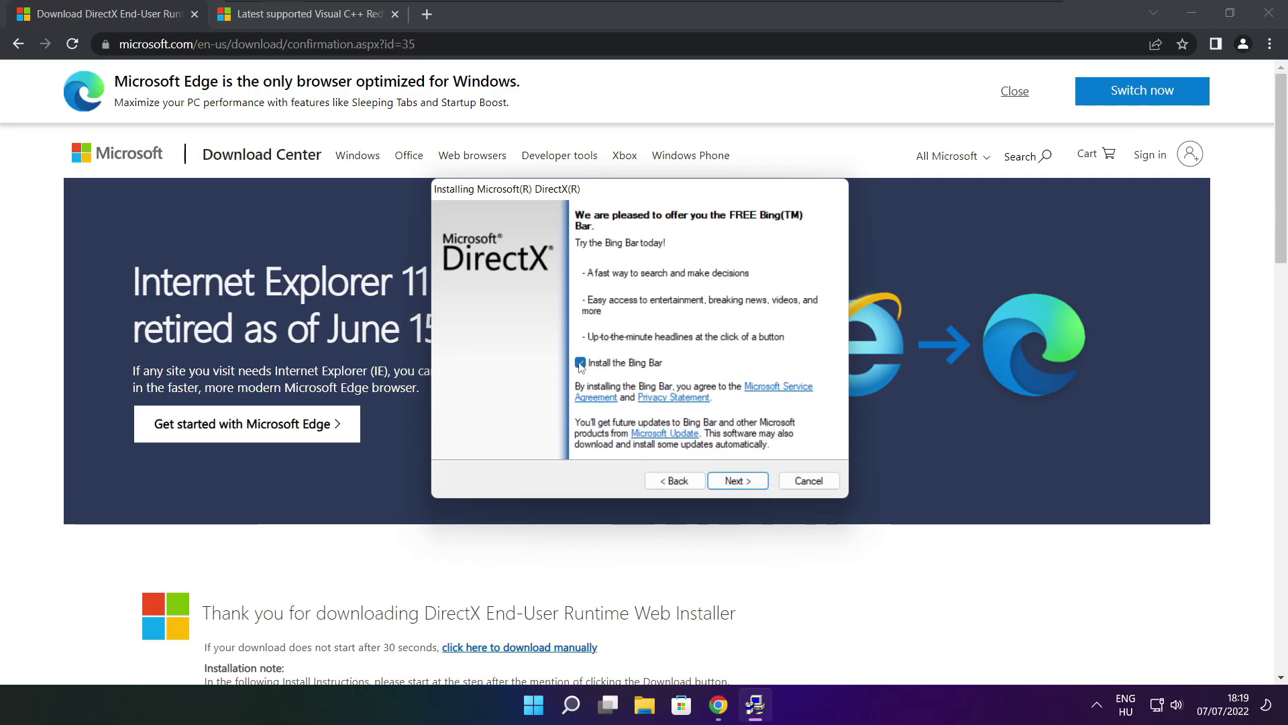
left_click(750, 485)
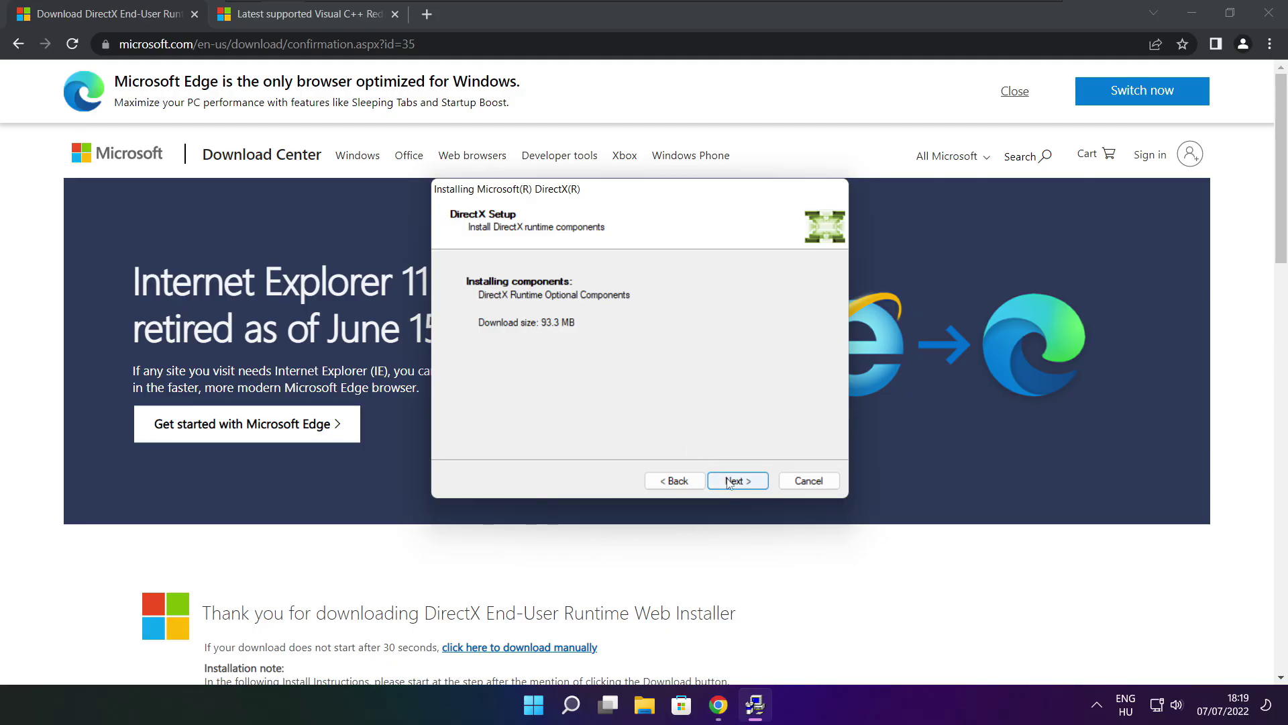
left_click(740, 484)
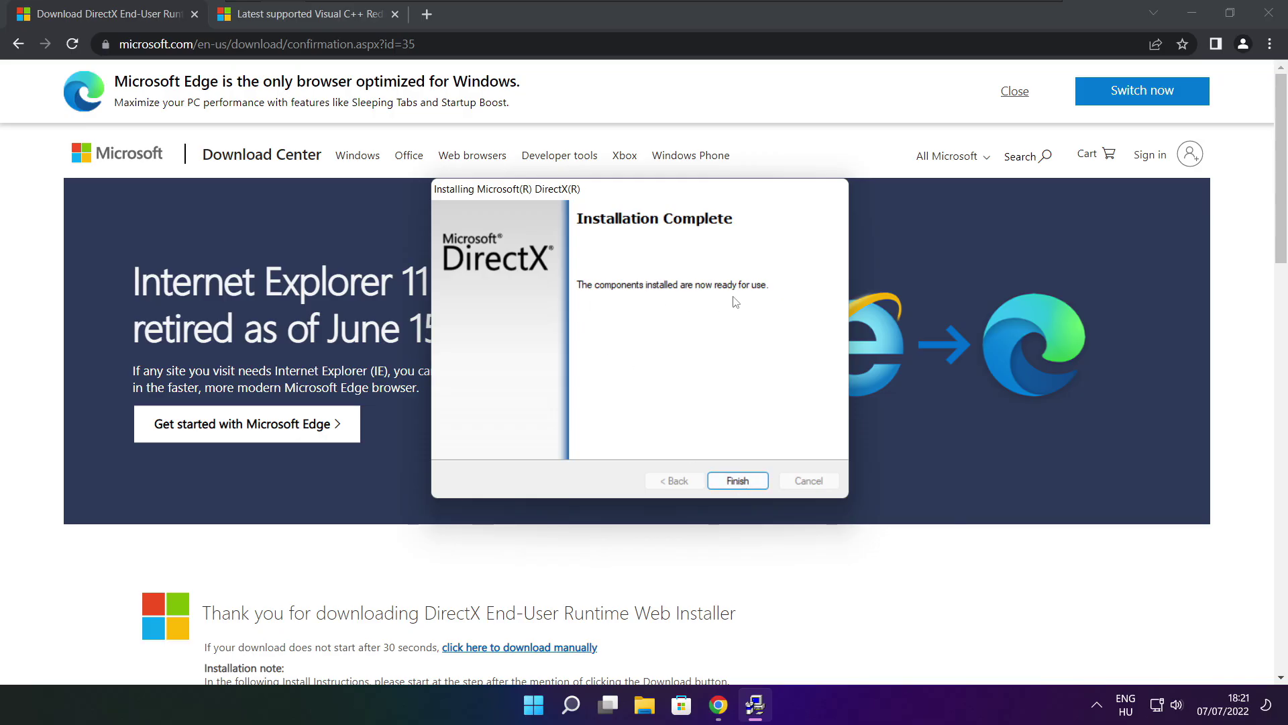
left_click(738, 481)
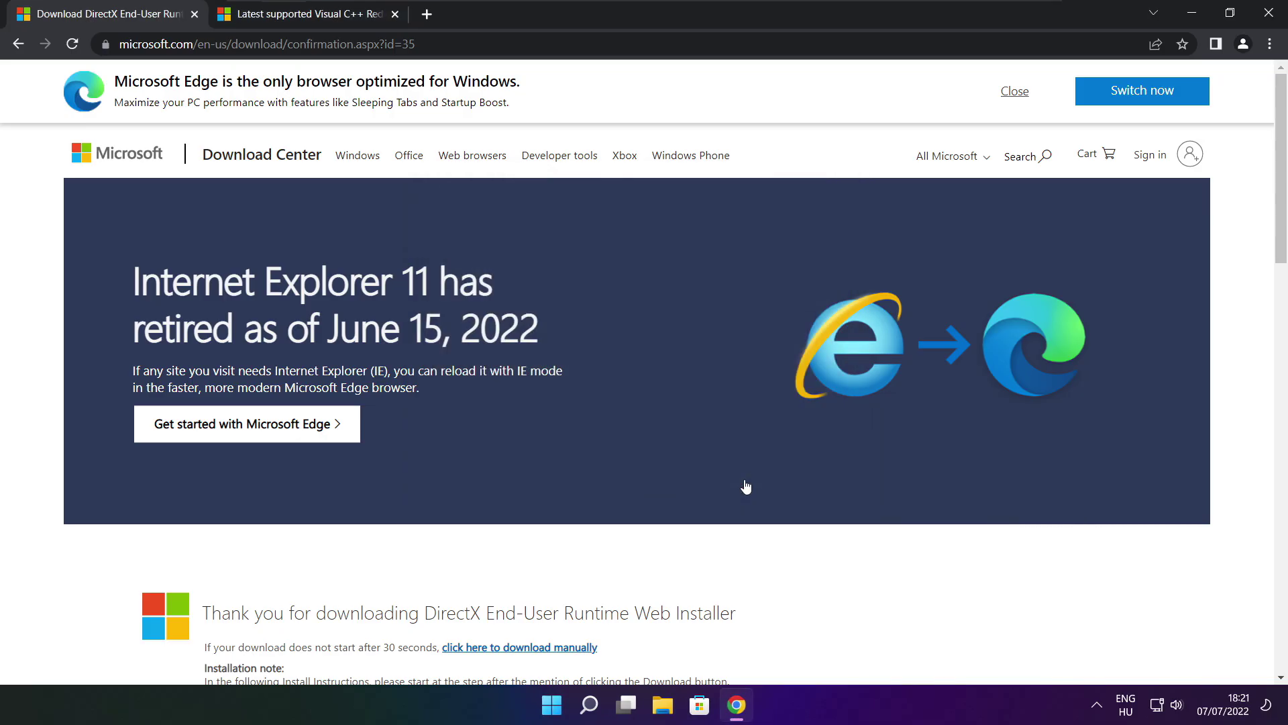
Close the DirectX tab and download the ARM64, x86 and x64 Visual C++ redistributables, opening the ARM64 one.
left_click(194, 14)
mouse_move(555, 43)
left_mouse_down()
mouse_move(119, 43)
mouse_move(555, 44)
left_mouse_up()
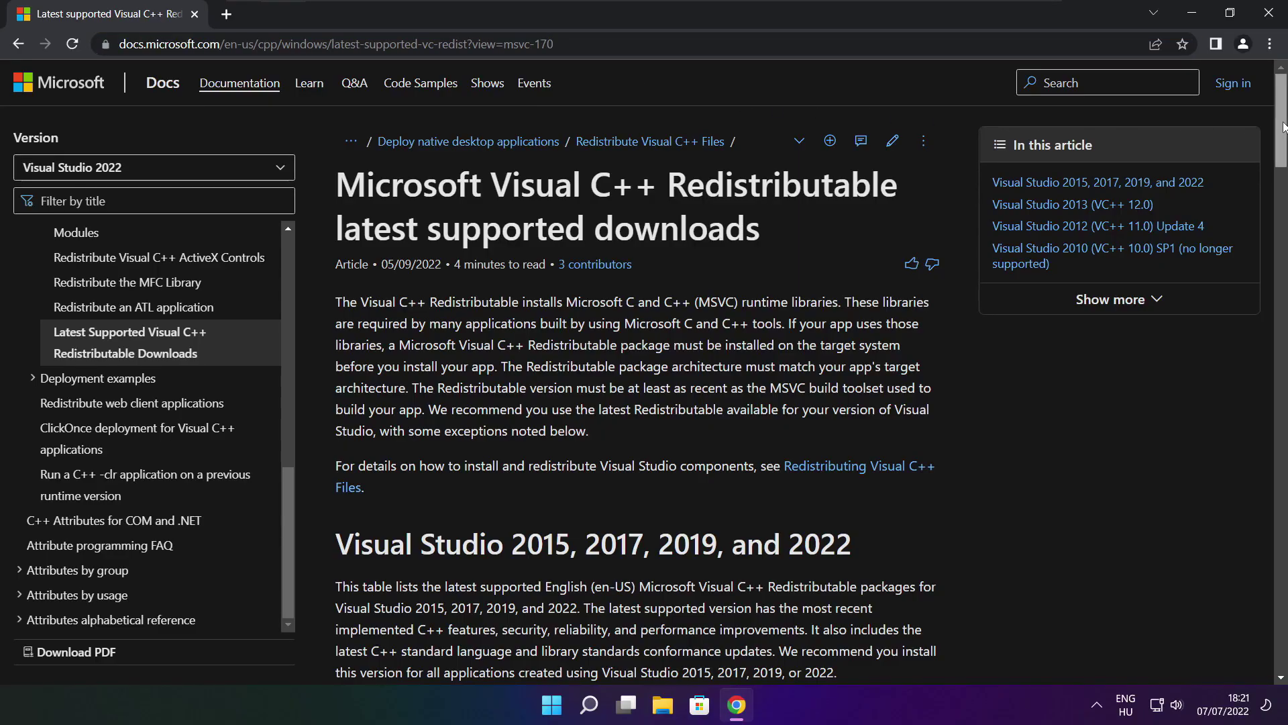
left_click_drag(1279, 124, 1267, 191)
left_click_drag(341, 331, 864, 449)
left_click(866, 461)
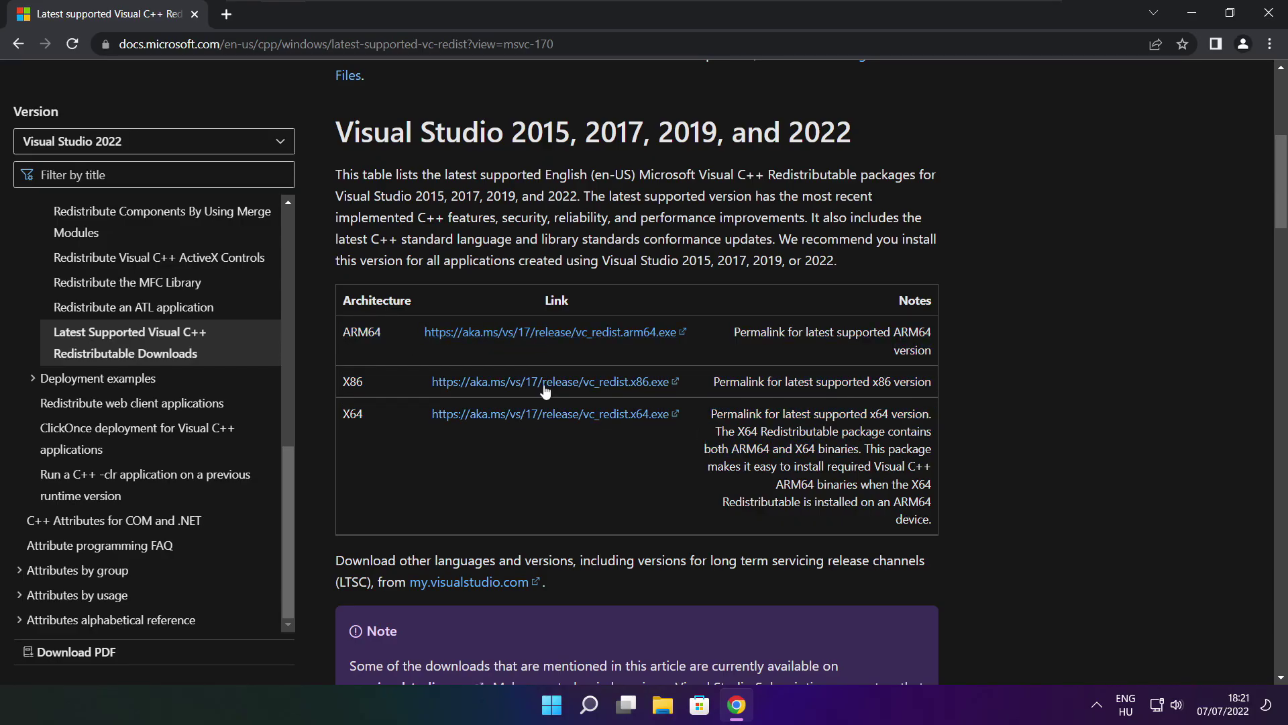
left_click(534, 337)
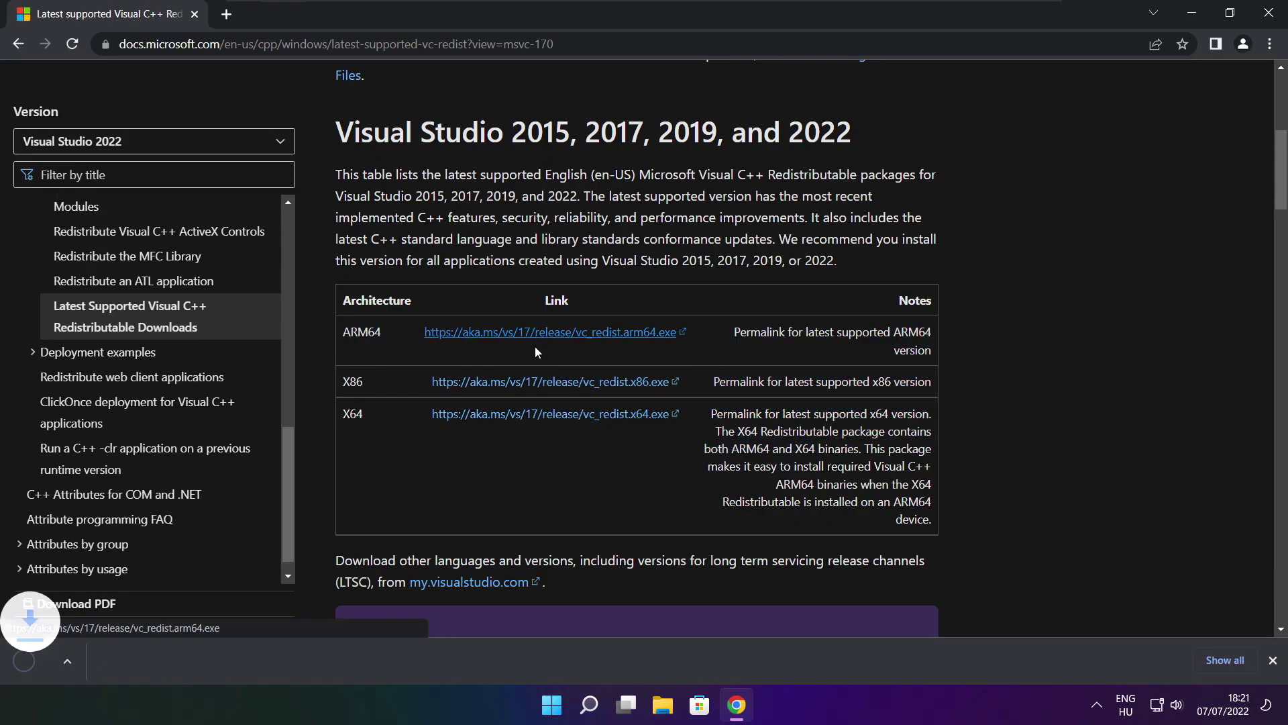
left_click(532, 388)
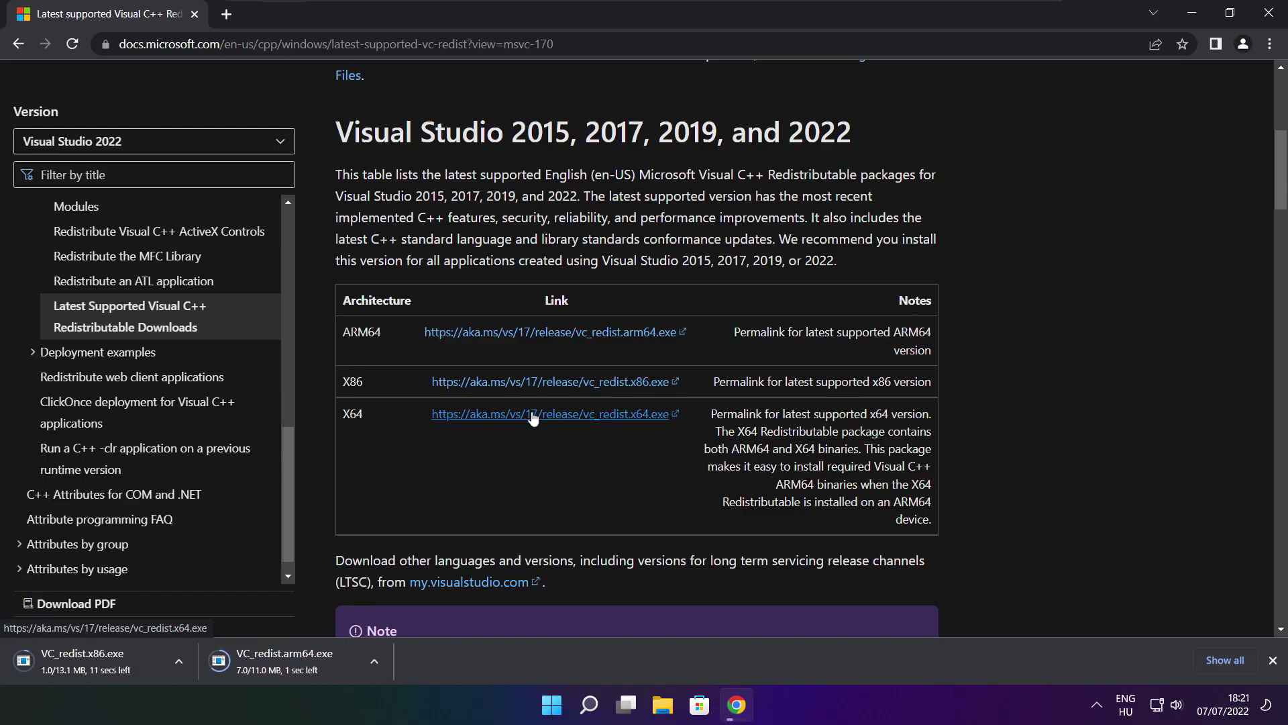
left_click(530, 415)
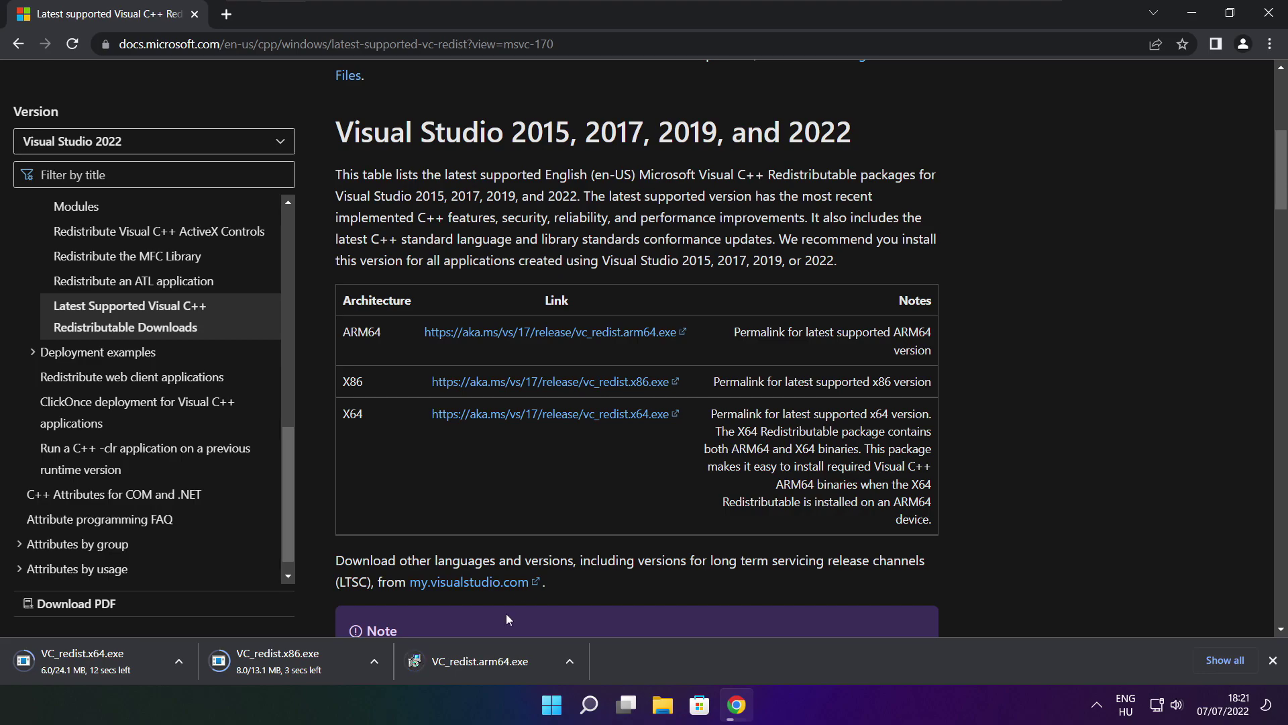
left_click(490, 663)
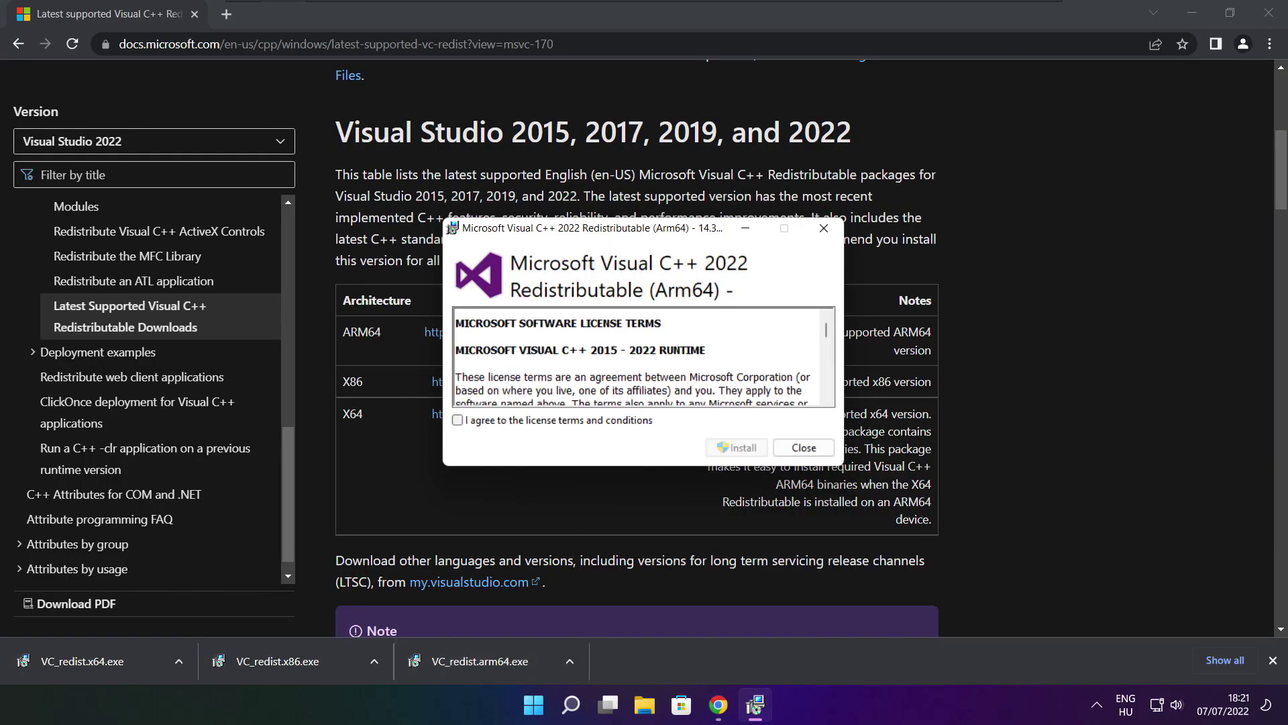
left_click_drag(826, 332, 827, 393)
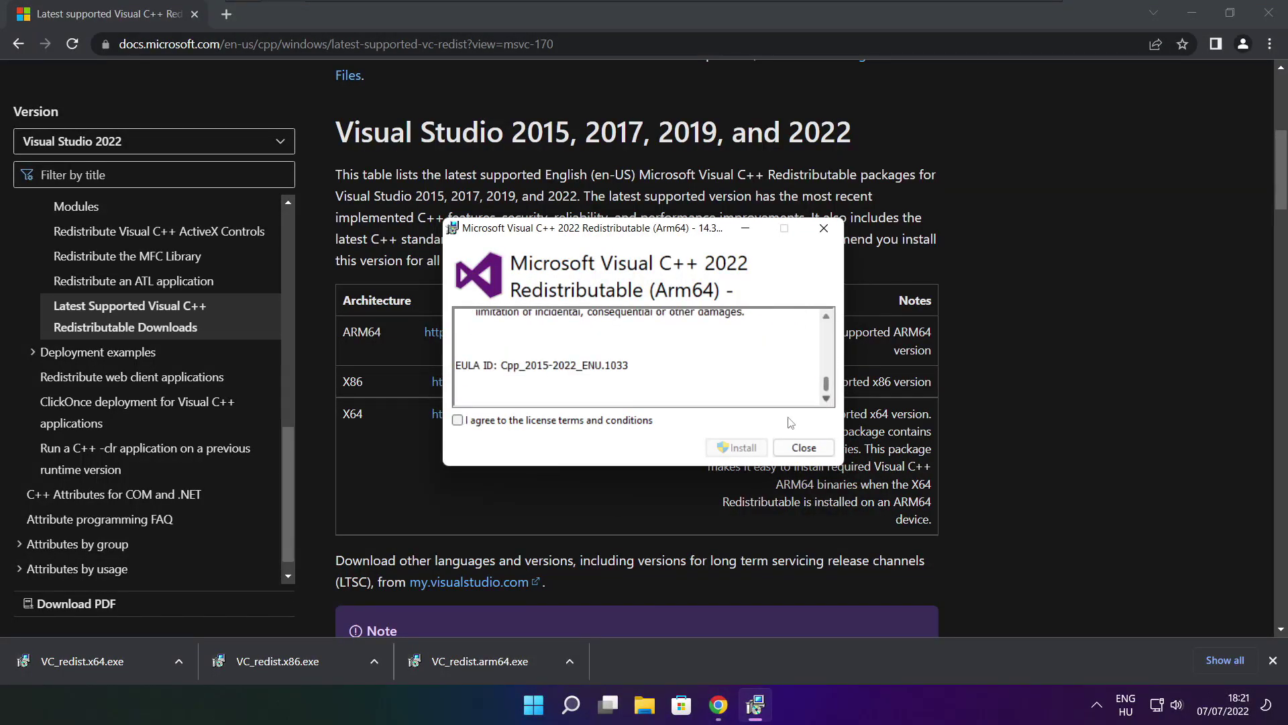
left_click(458, 421)
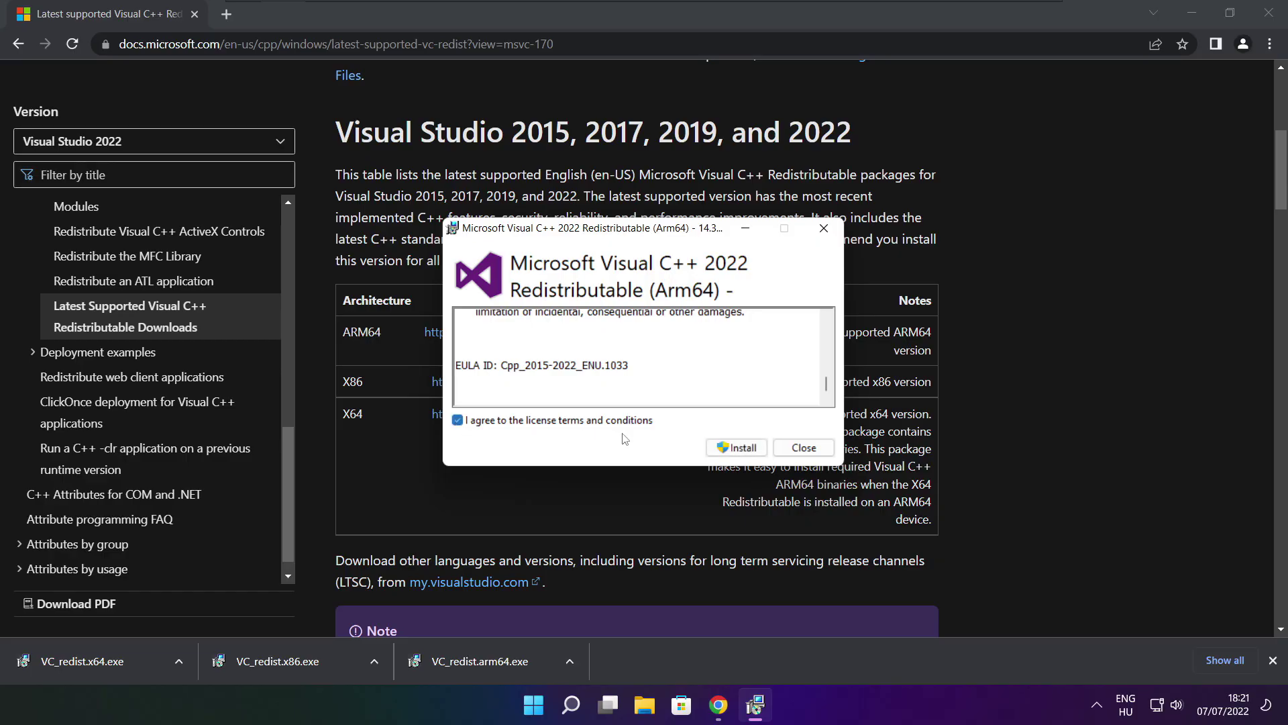
left_click(730, 450)
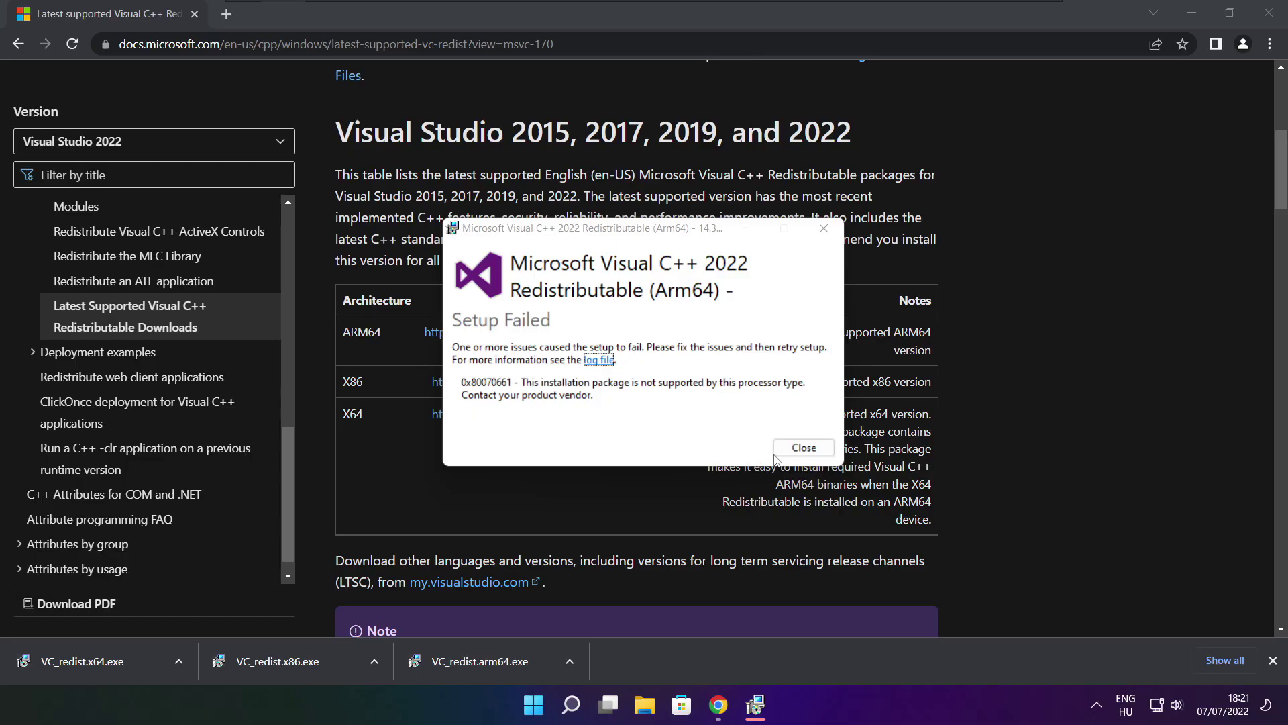
left_click(780, 453)
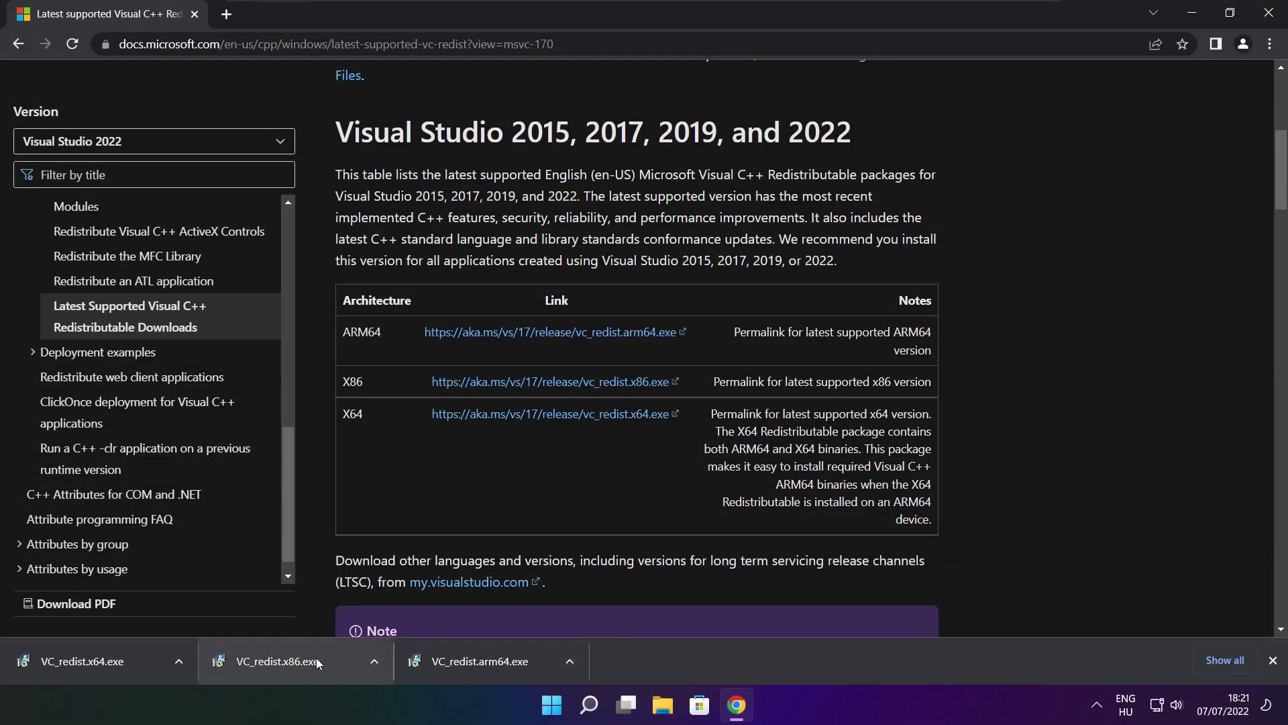
Install the x86 Visual C++ Redistributable 14.32.31332 from VC_redist.x86.exe, accepting its licence.
left_click(304, 660)
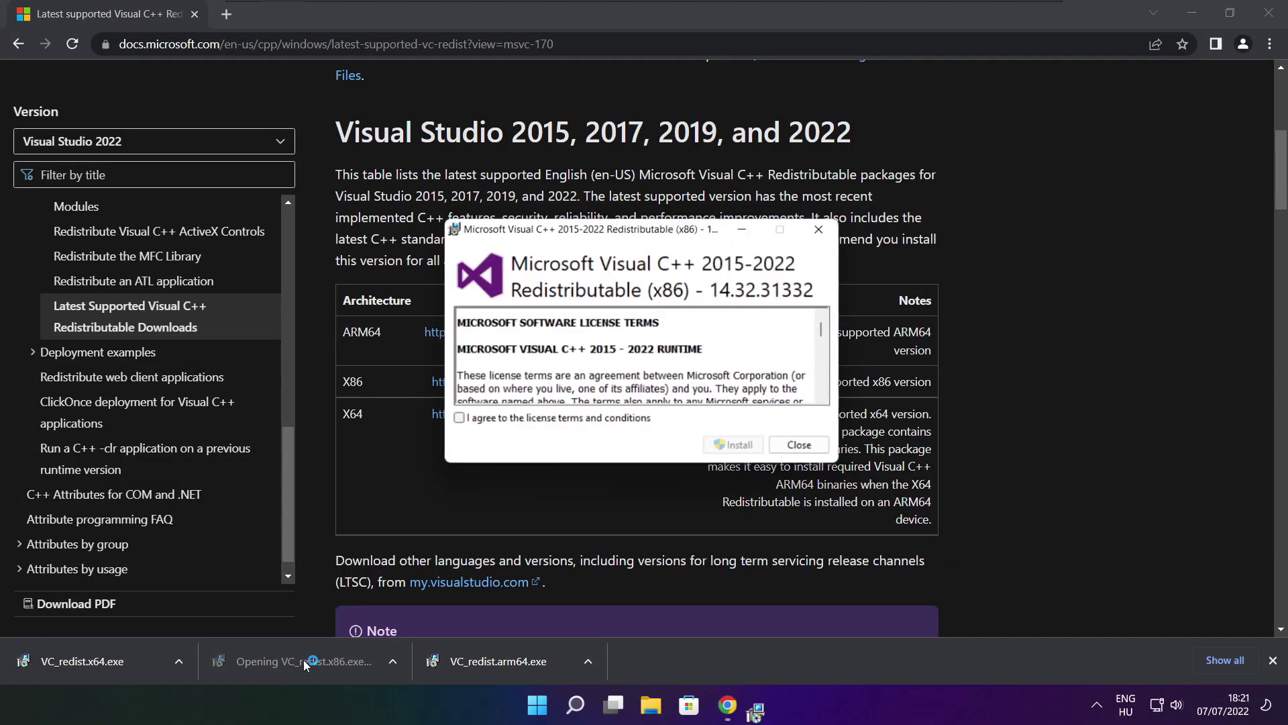
left_click_drag(829, 337, 830, 393)
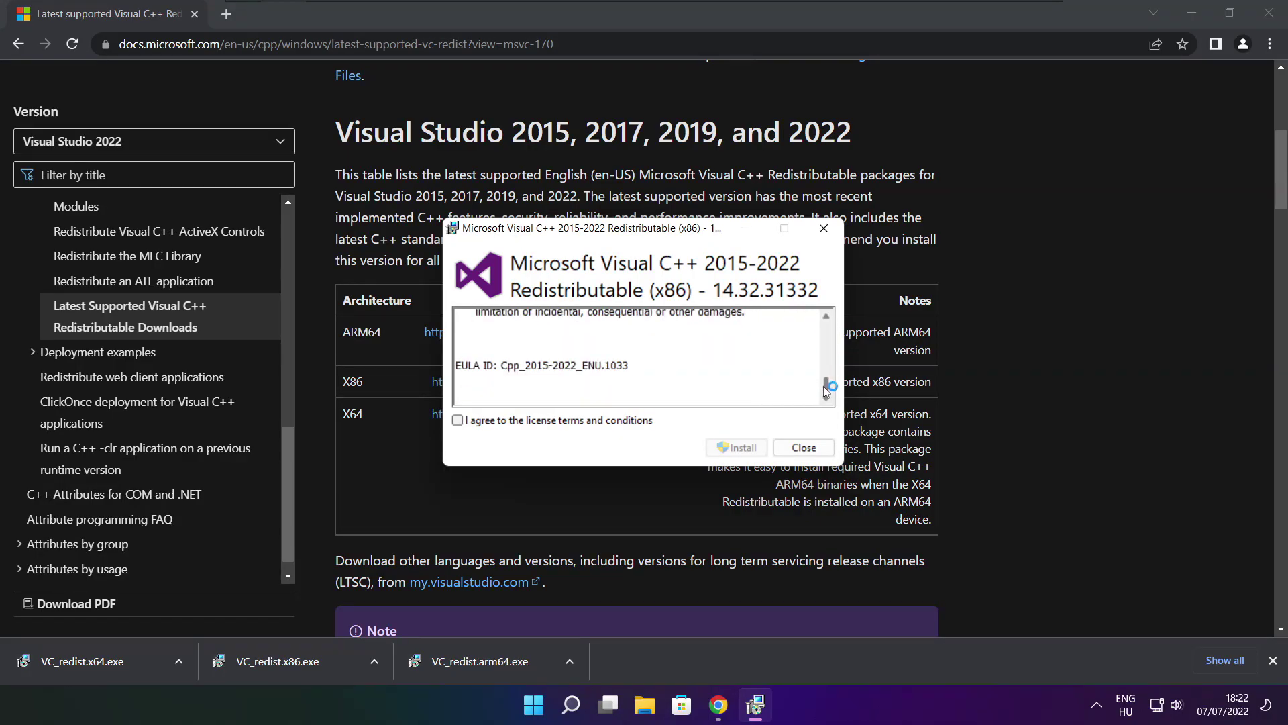
left_click(458, 420)
left_click(737, 448)
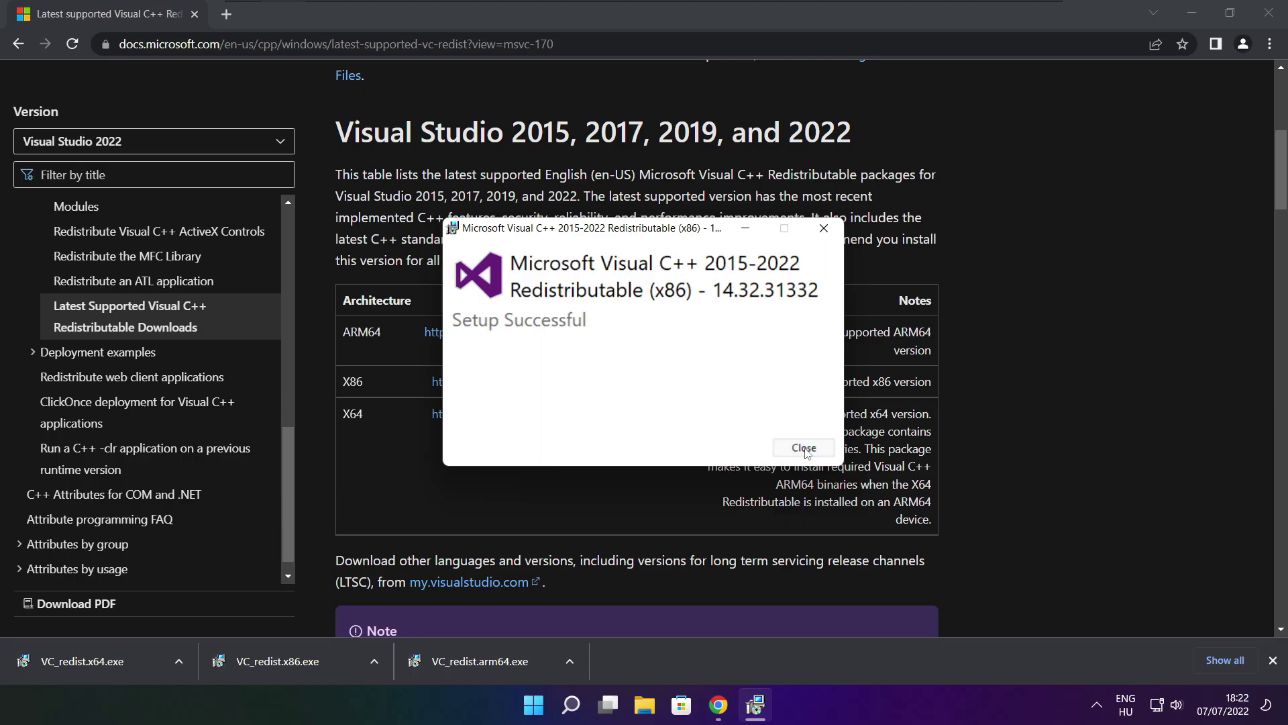
left_click(804, 447)
left_click(101, 661)
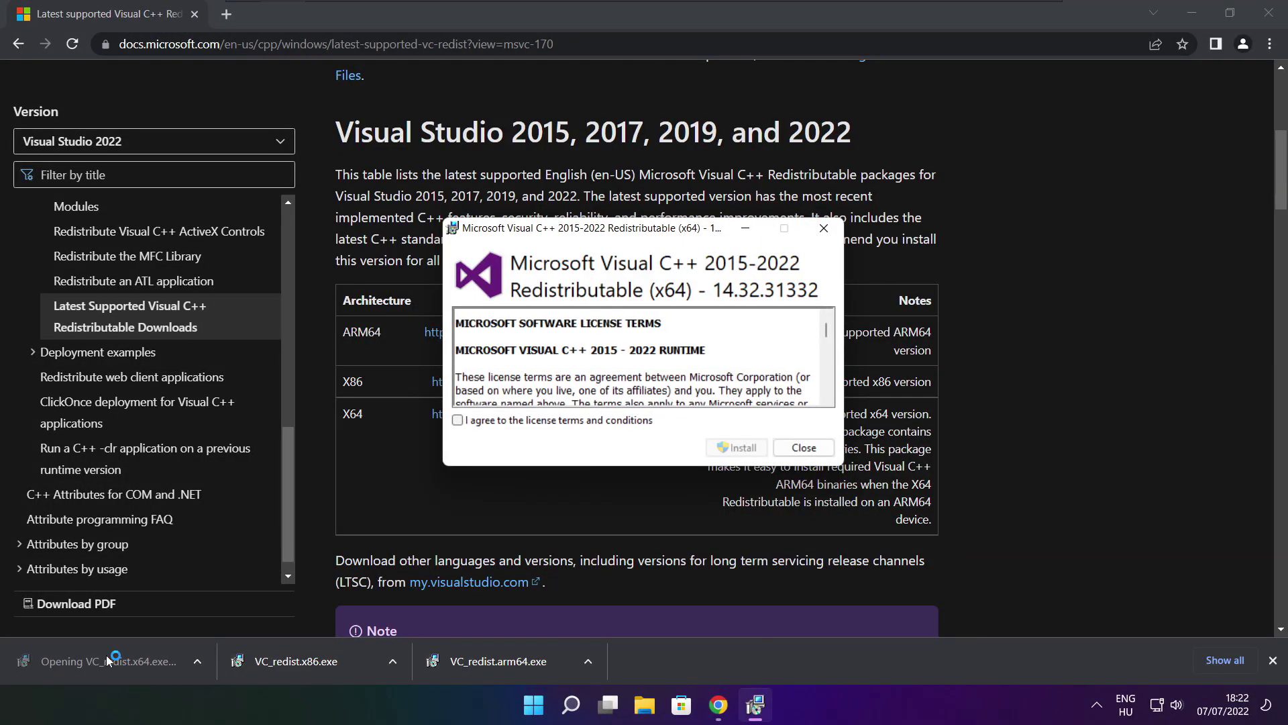
Accept the license, install the x64 Visual C++ Redistributable 14.32.31332, then close the installer and Chrome.
scroll(828, 354, "down", 3)
left_click_drag(827, 349, 828, 392)
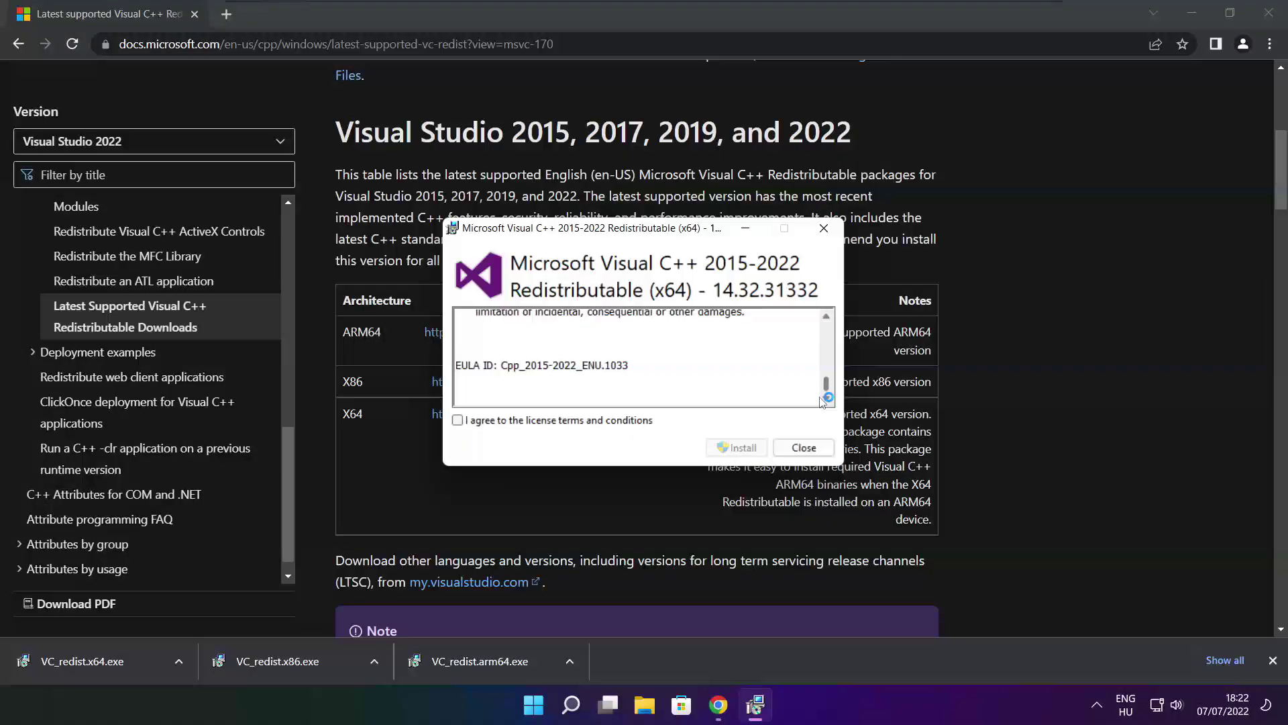
left_click(459, 421)
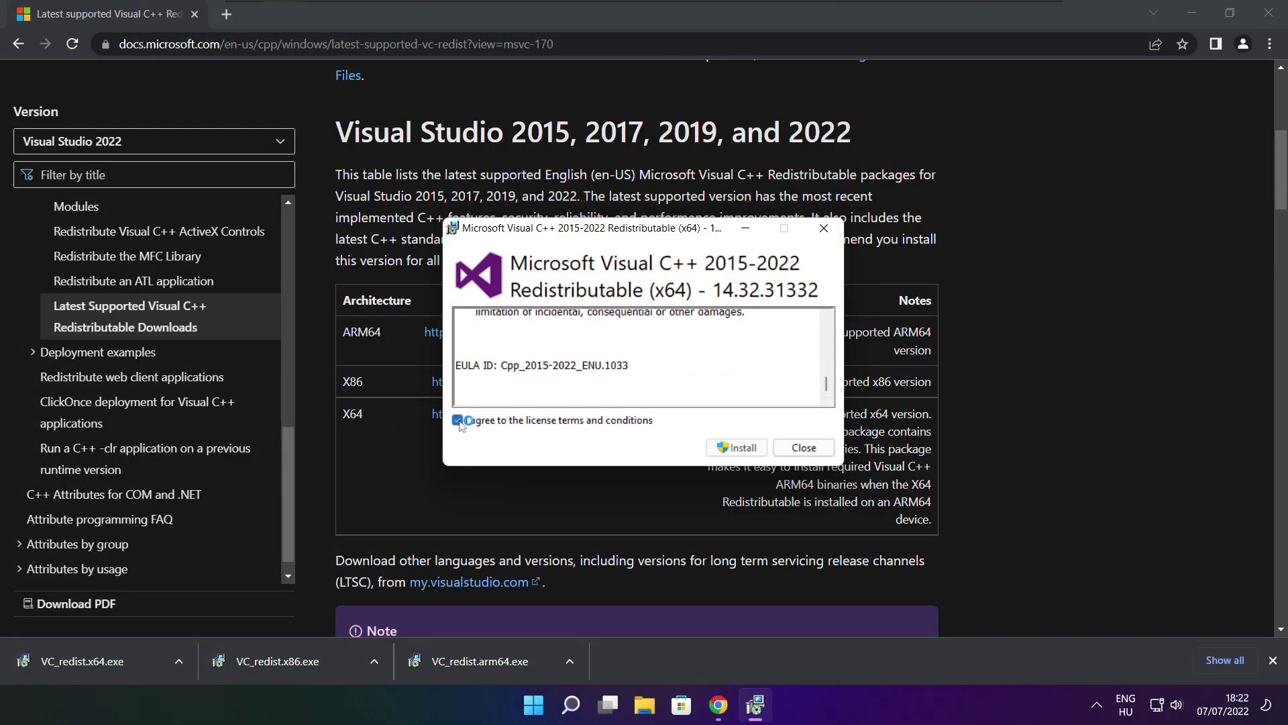
left_click(738, 447)
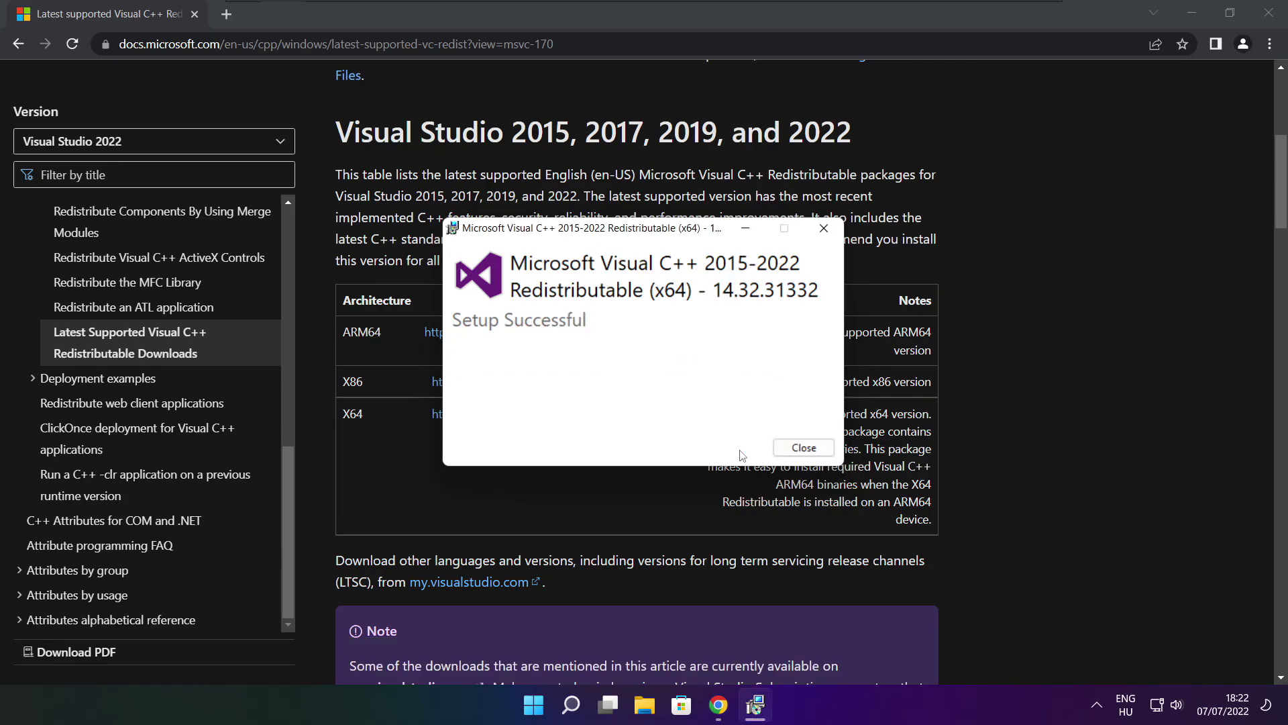
left_click(804, 448)
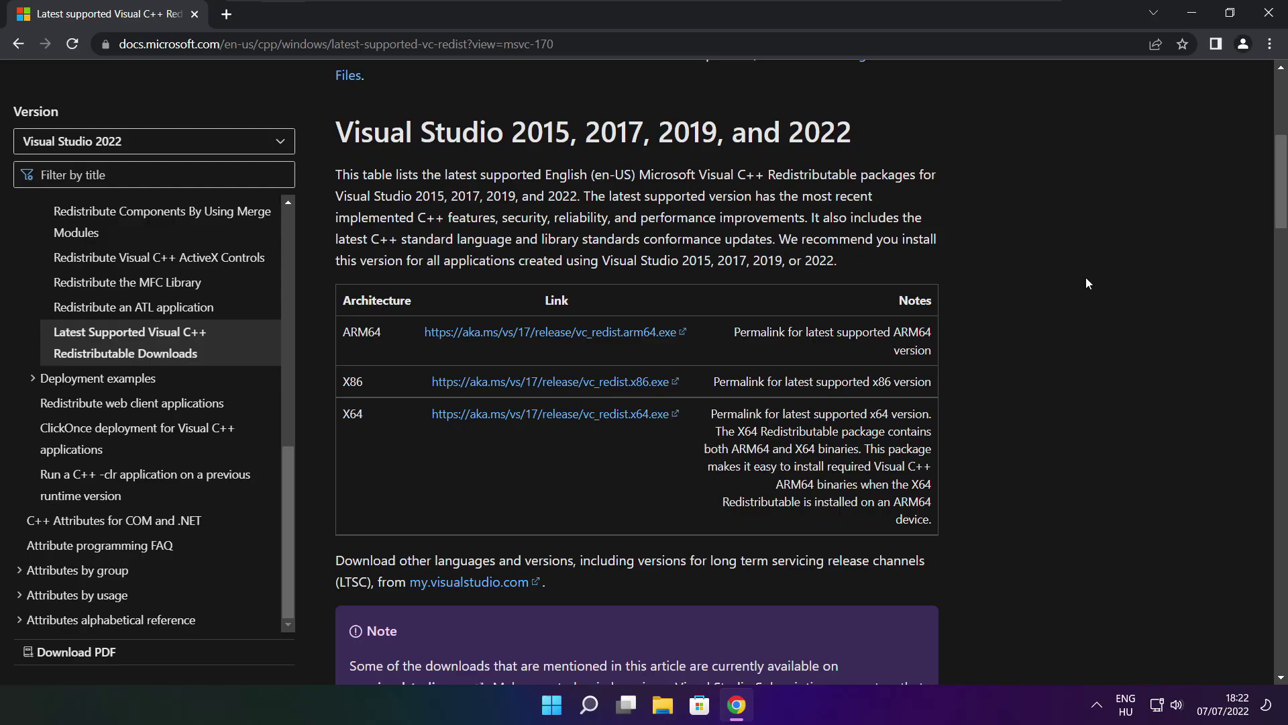
left_click(1271, 15)
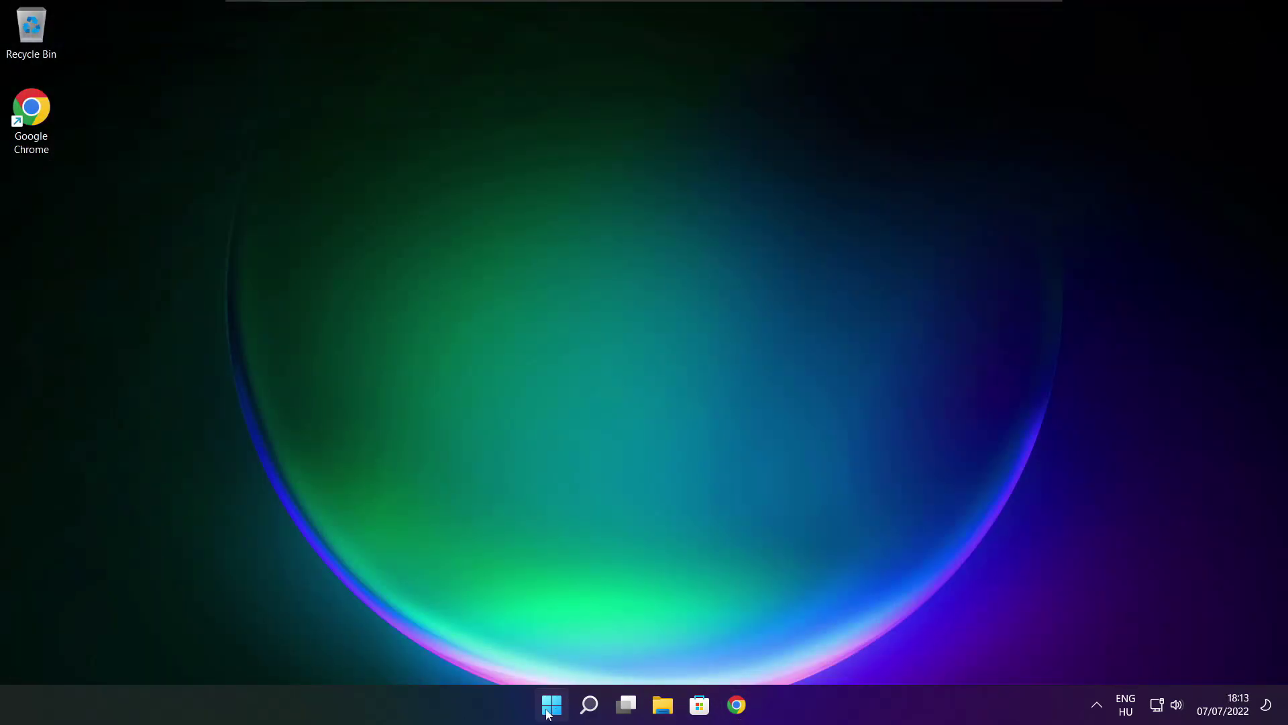
Bring up Task Manager's startup apps list and disable Cortana.
right_click(555, 708)
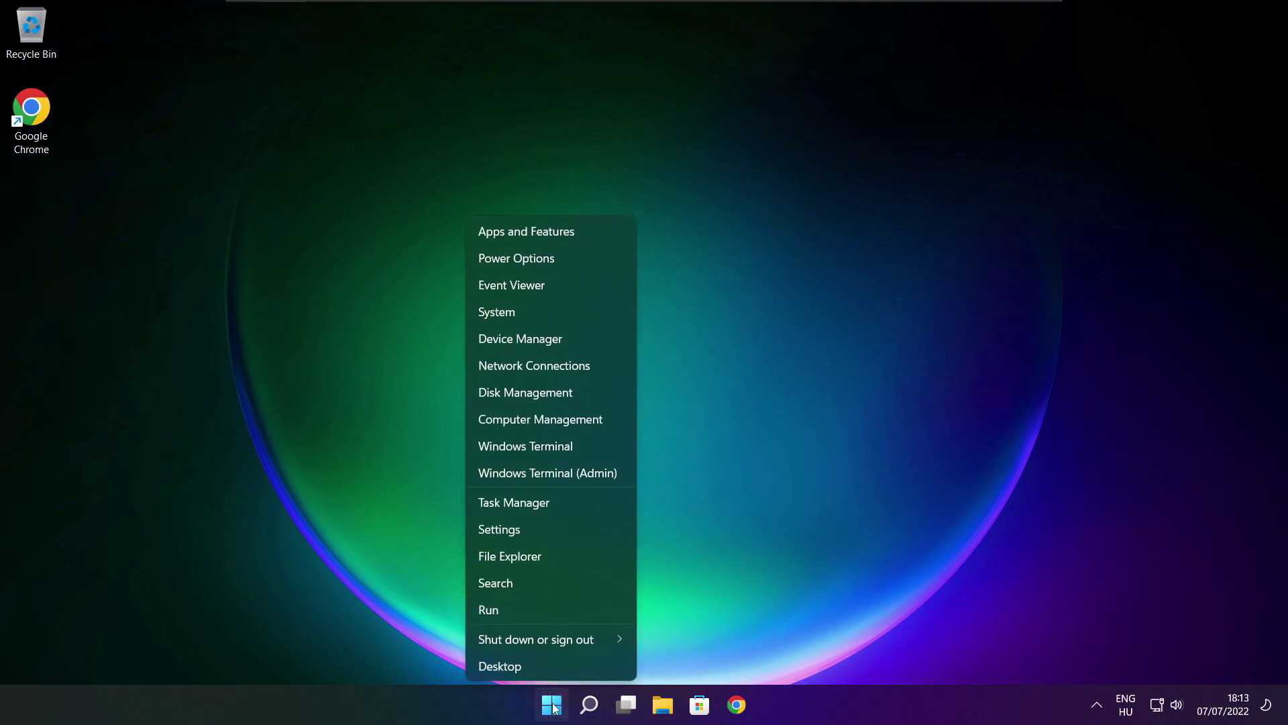
left_click(555, 503)
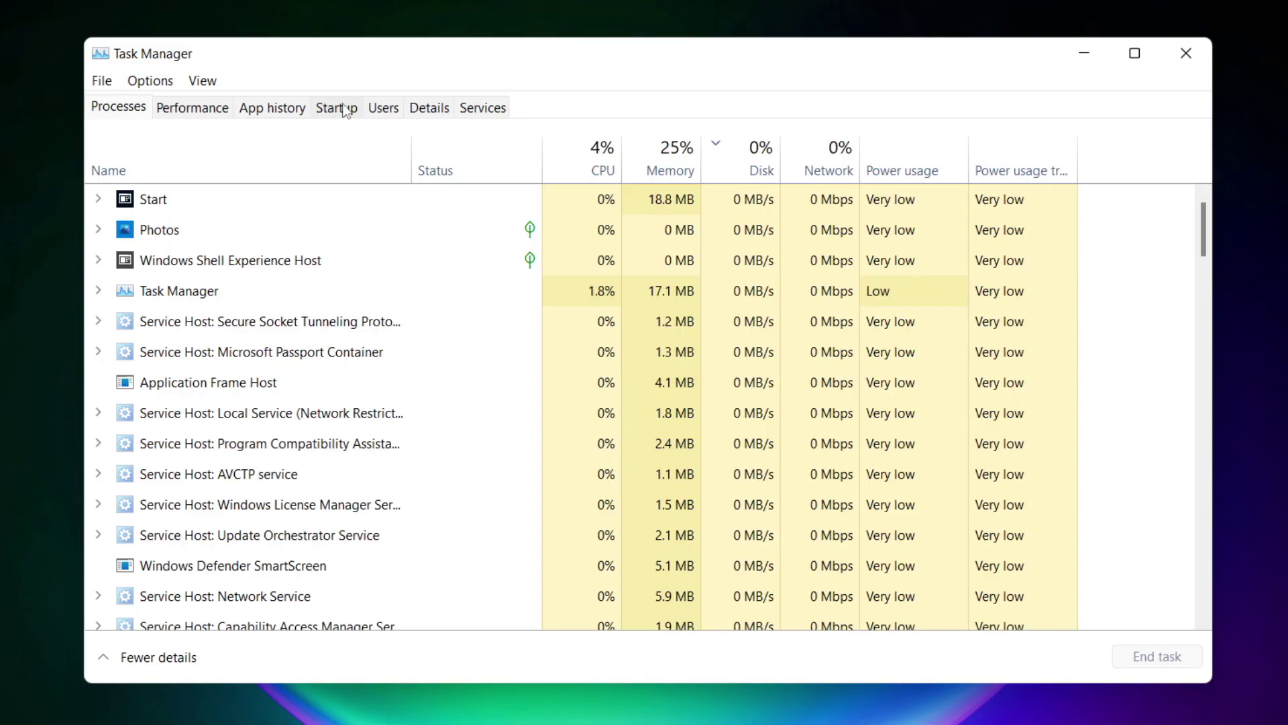
left_click(343, 113)
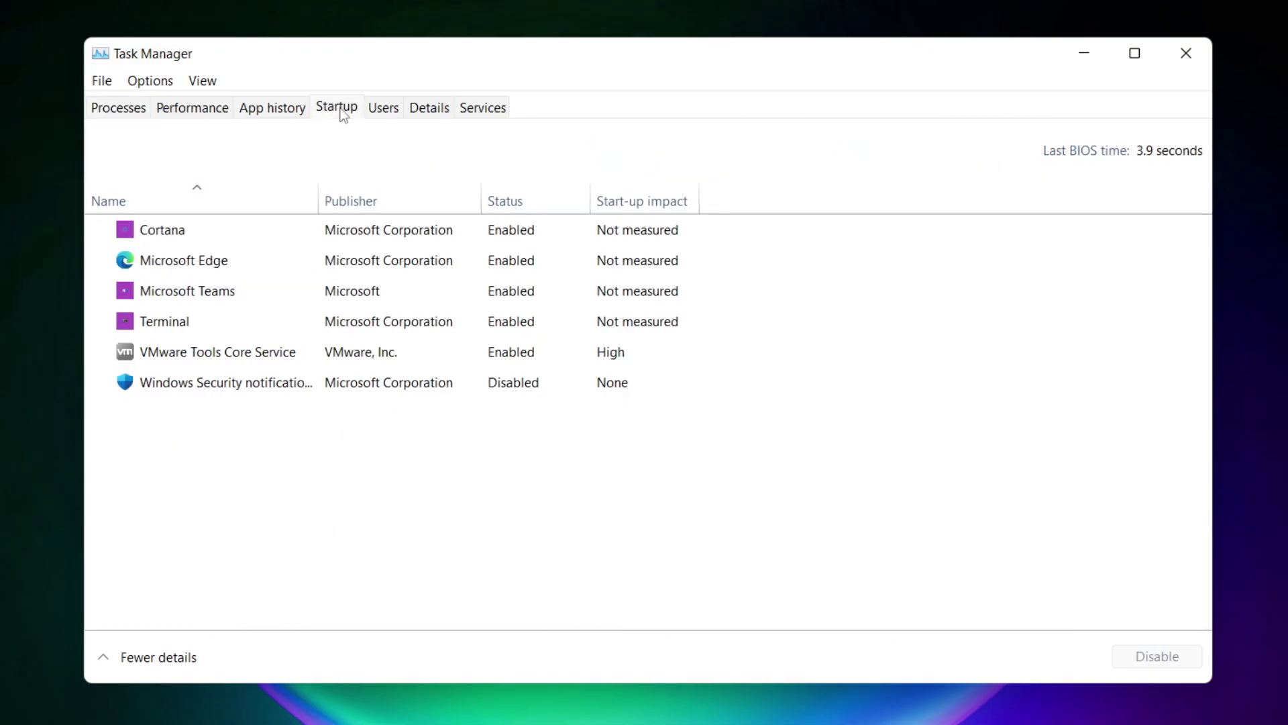
left_click(365, 236)
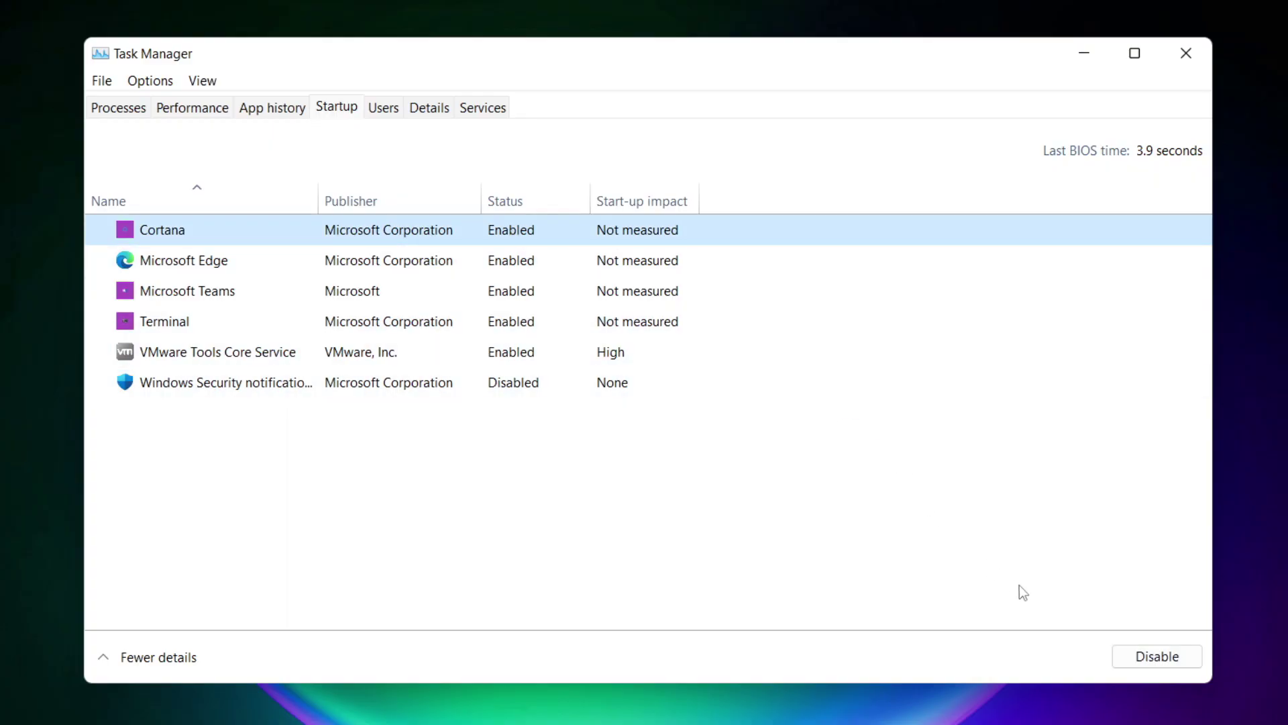
left_click(1157, 657)
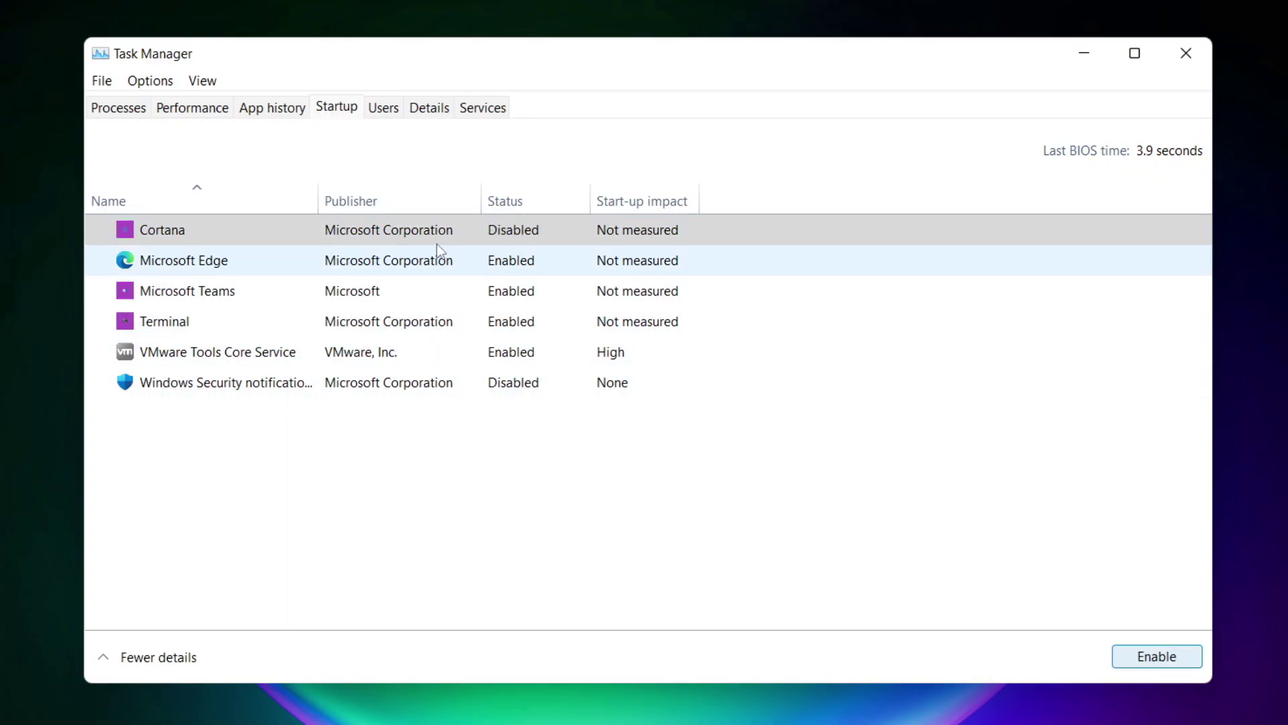
Disable Microsoft Edge, Microsoft Teams and Terminal as startup apps, then close Task Manager.
left_click(350, 271)
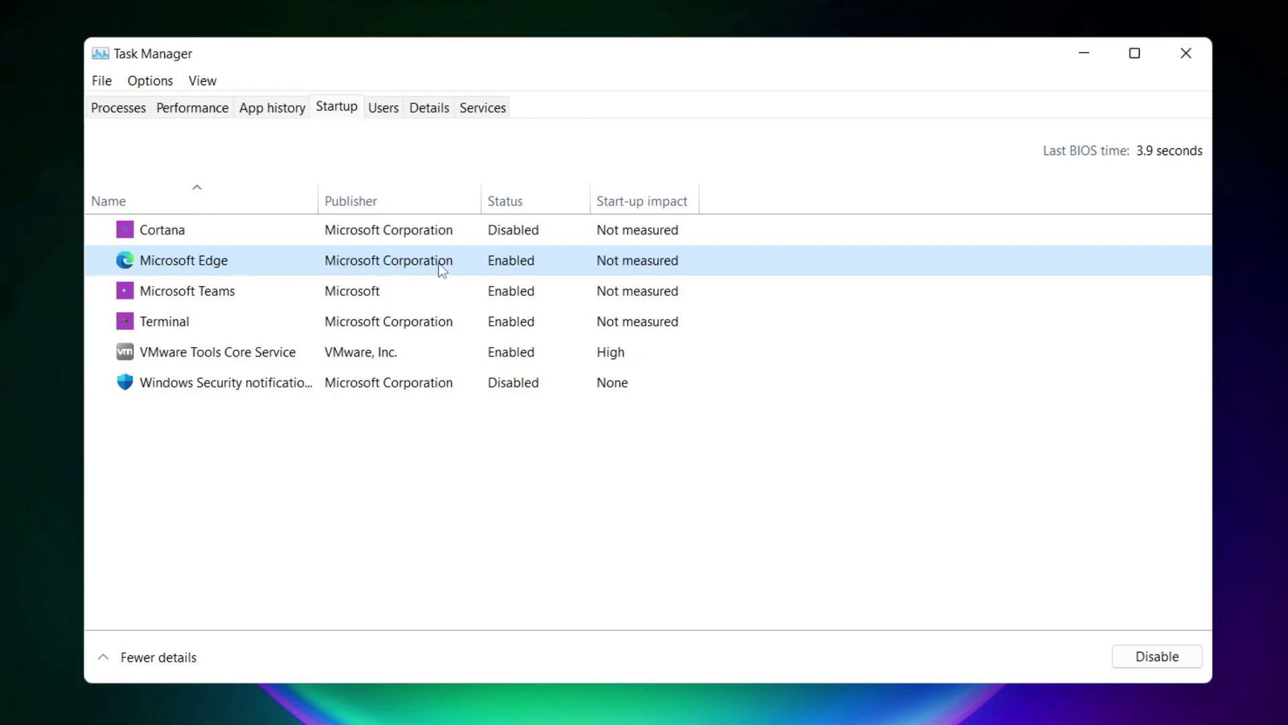
left_click(1160, 661)
left_click(530, 291)
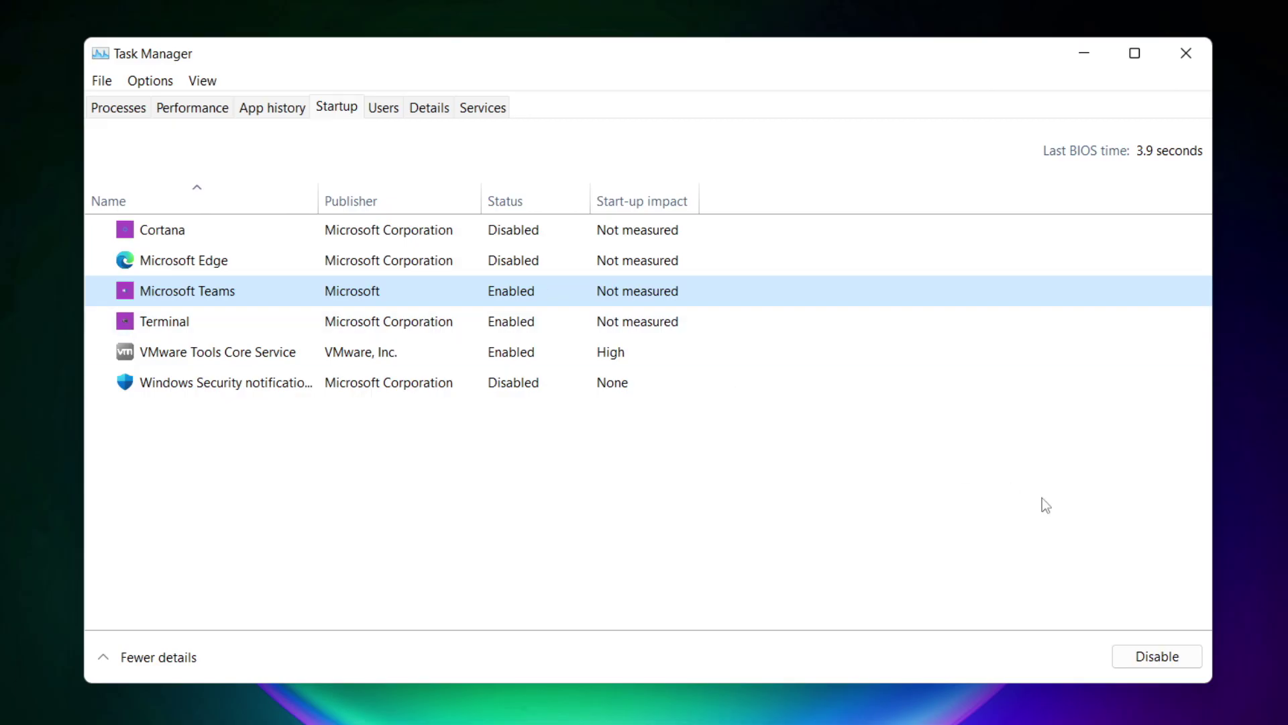
left_click(1171, 661)
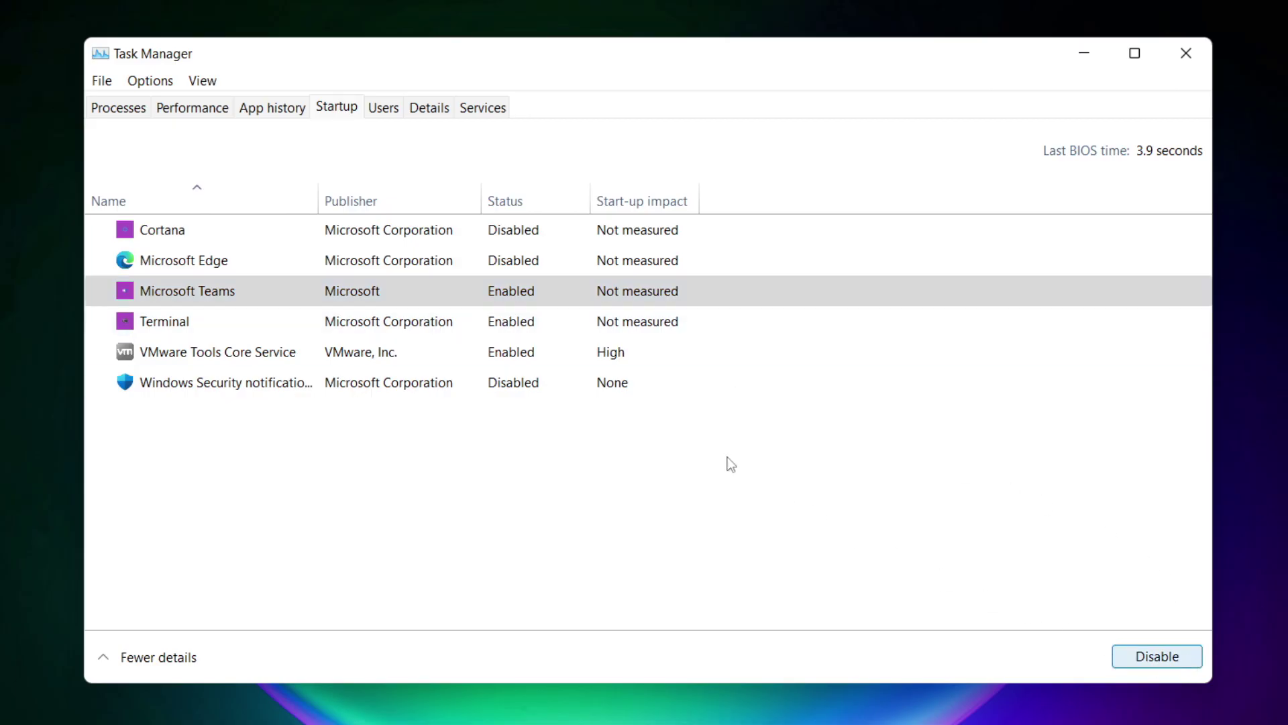
left_click(429, 327)
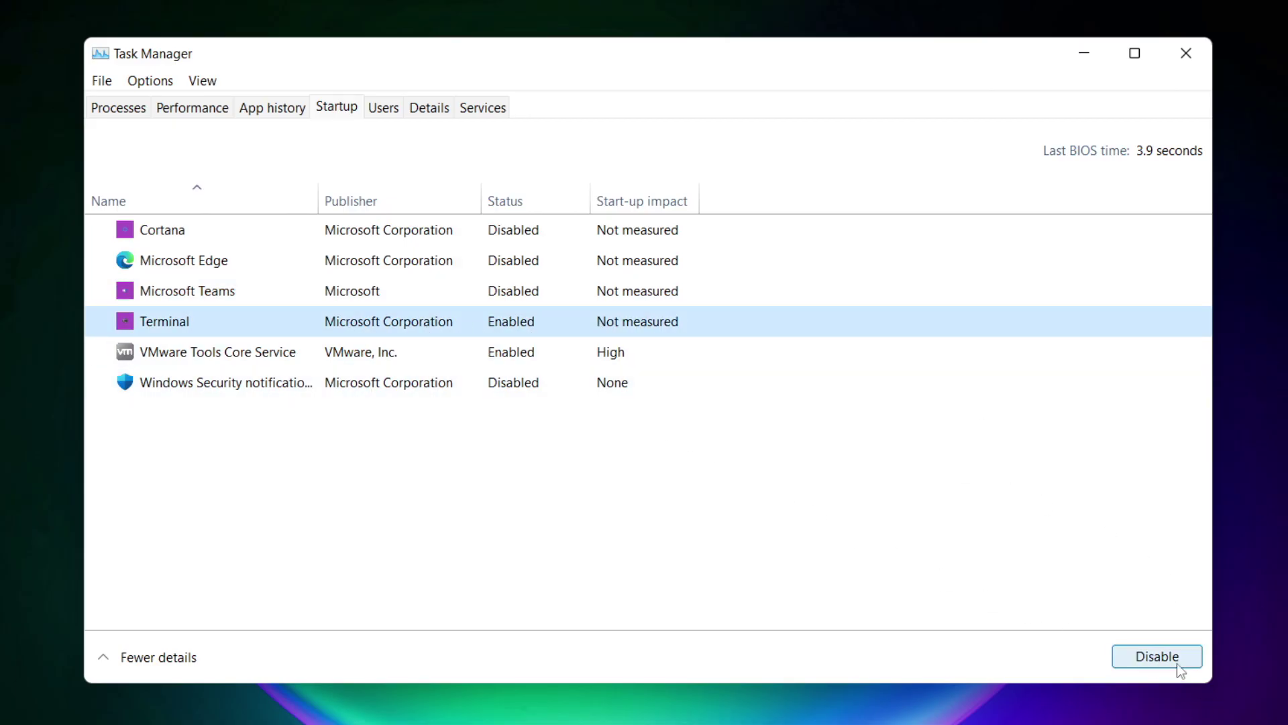
left_click(1176, 663)
left_click(506, 324)
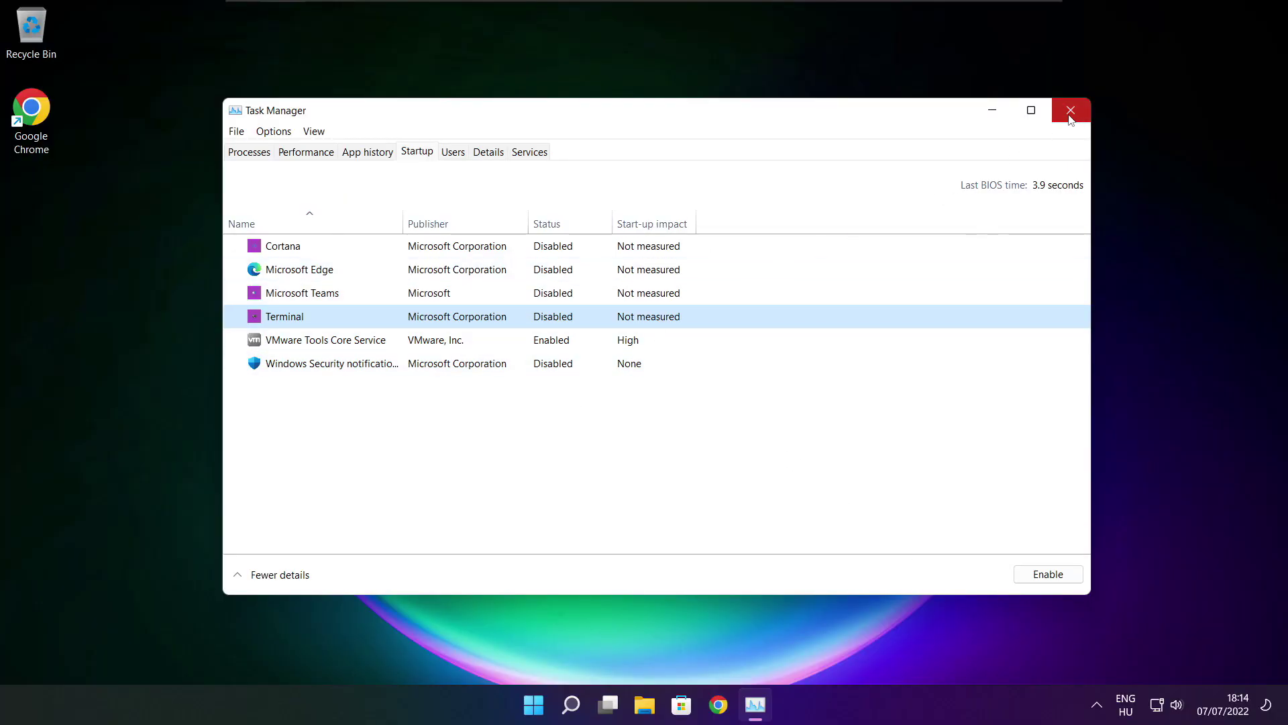
left_click(1069, 112)
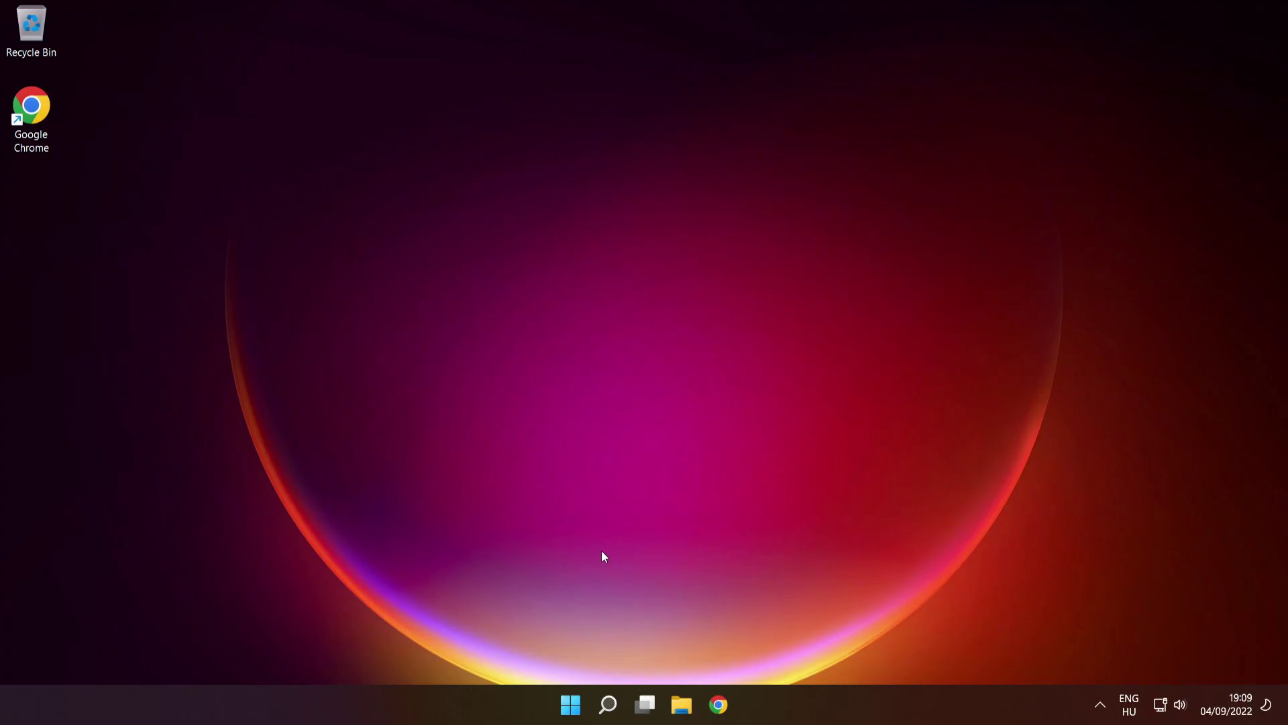
Search for cmd and run Command Prompt as administrator.
mouse_move(602, 713)
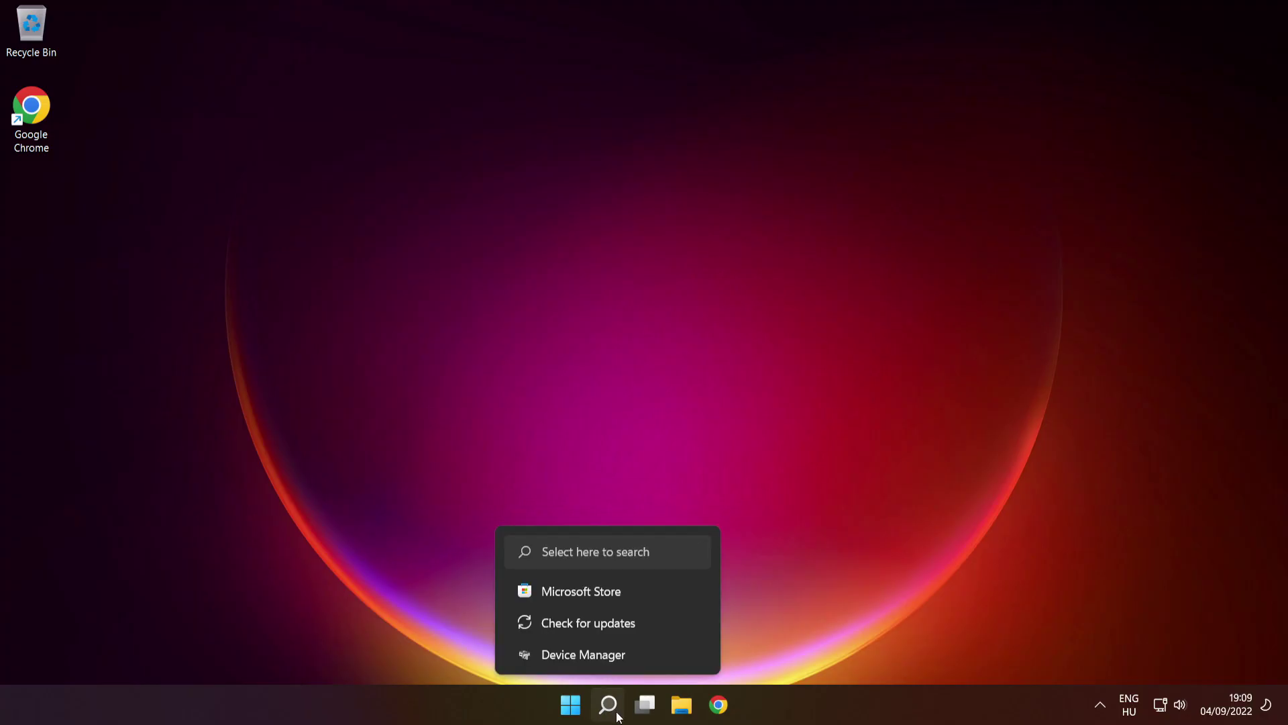
left_click(609, 704)
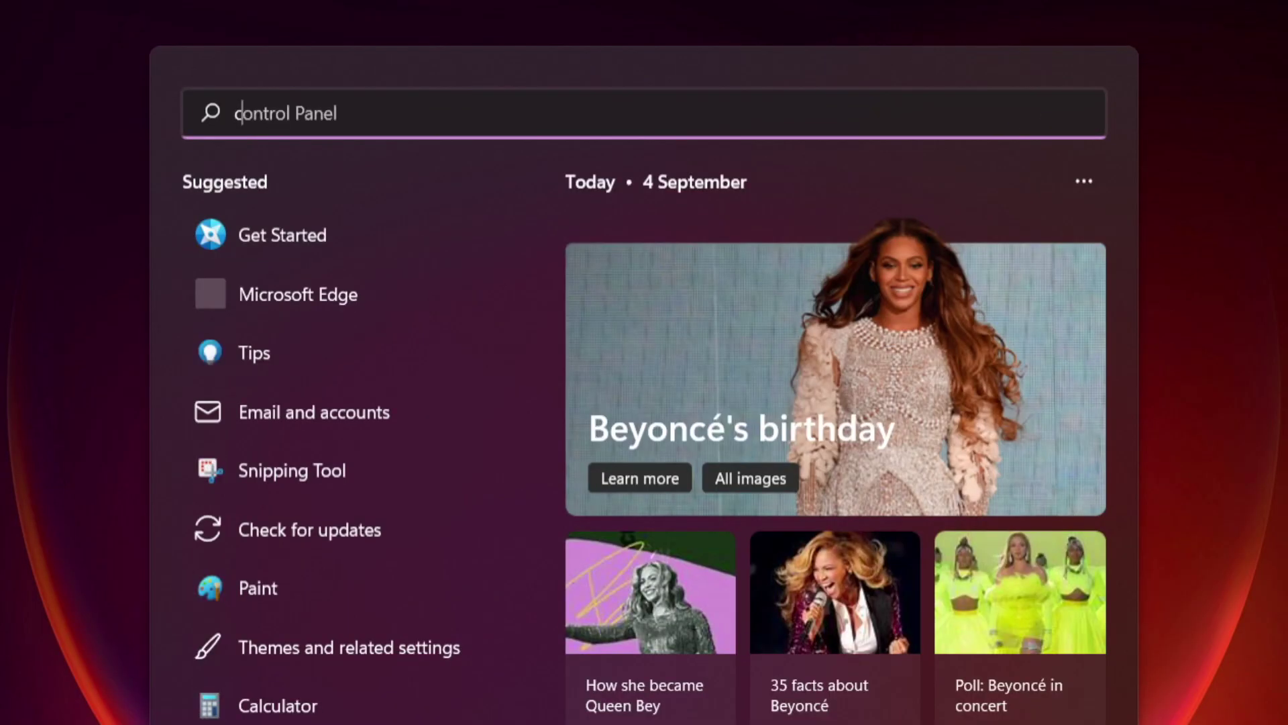
type("cmd")
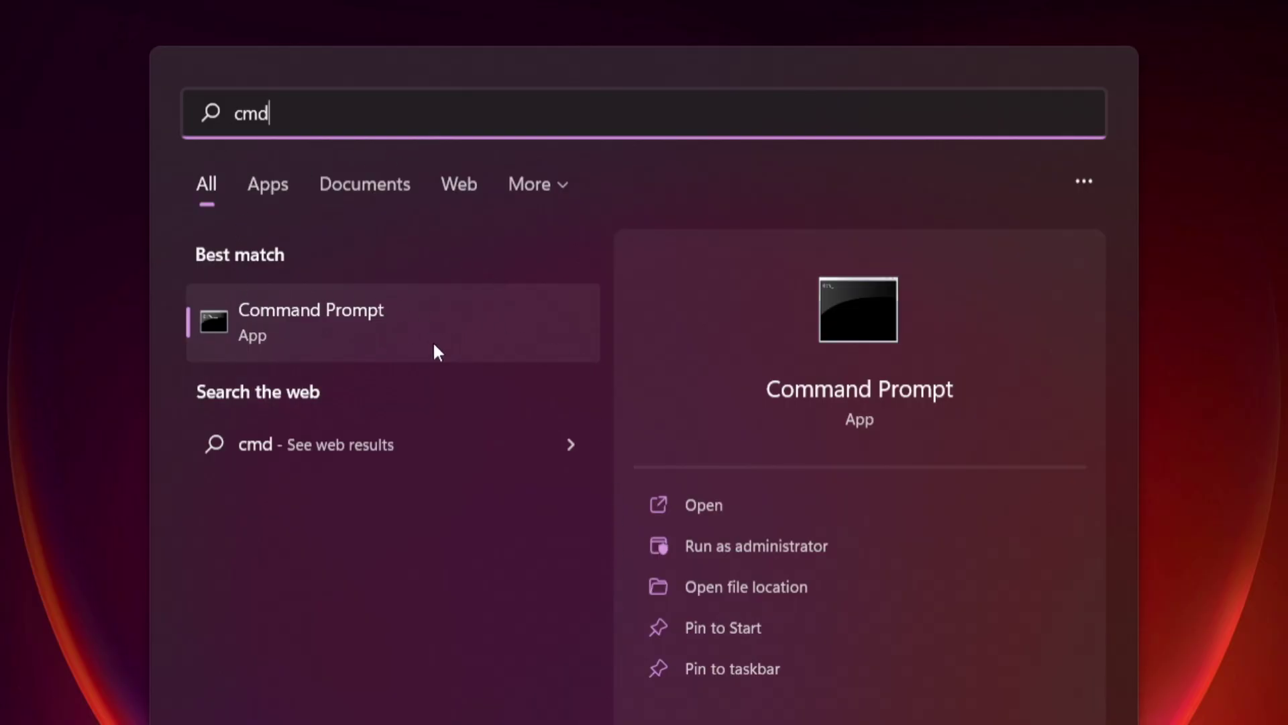
right_click(473, 316)
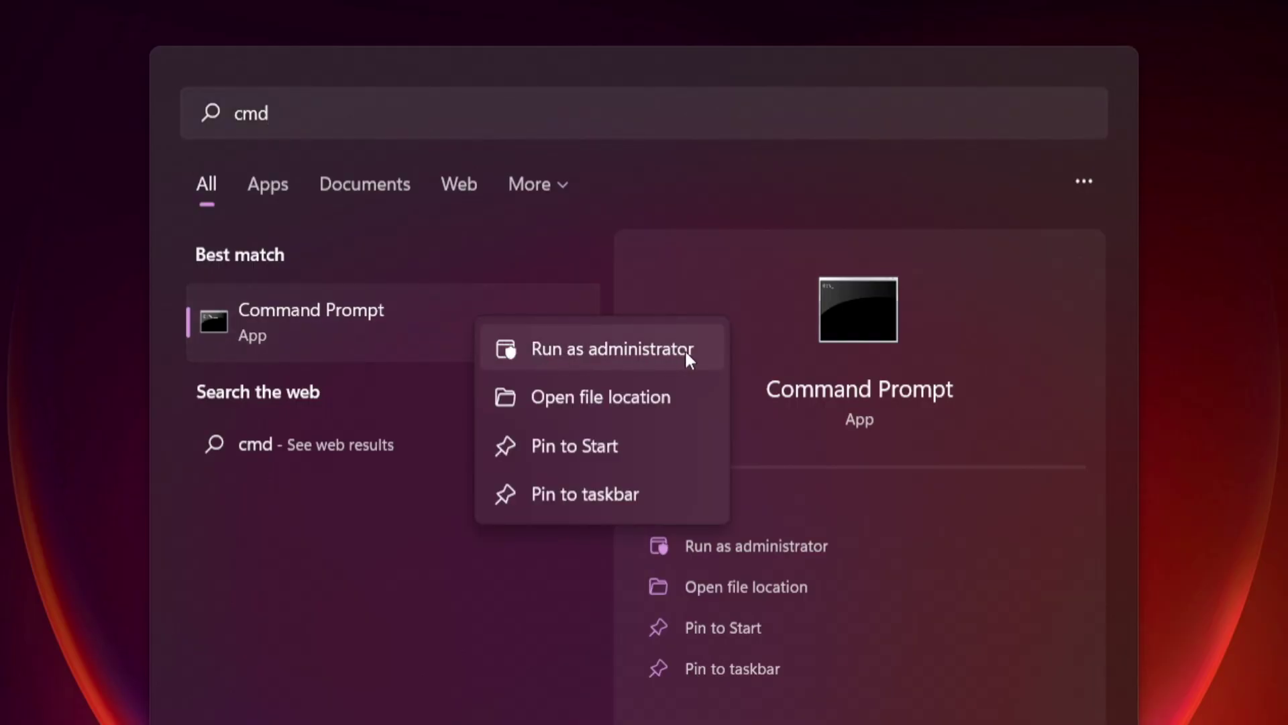
left_click(612, 348)
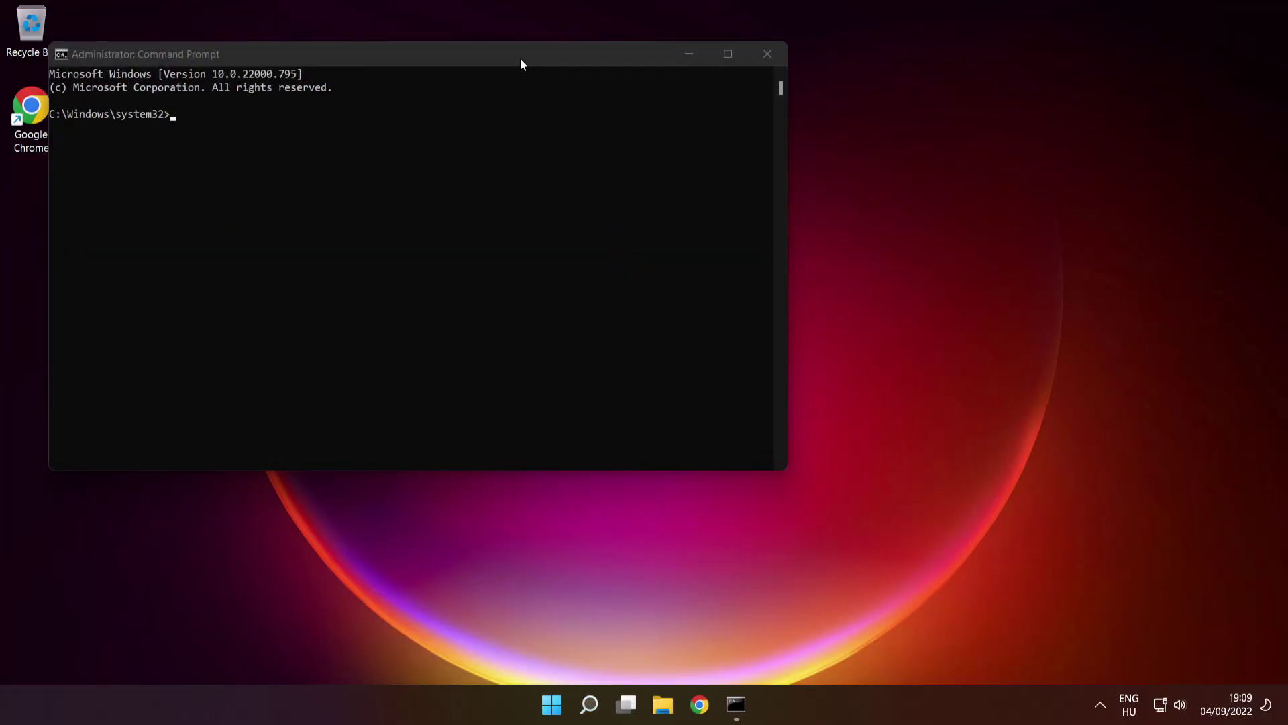
Move the Command Prompt window toward screen centre and begin entering sfc /scannow.
left_click_drag(520, 58, 742, 164)
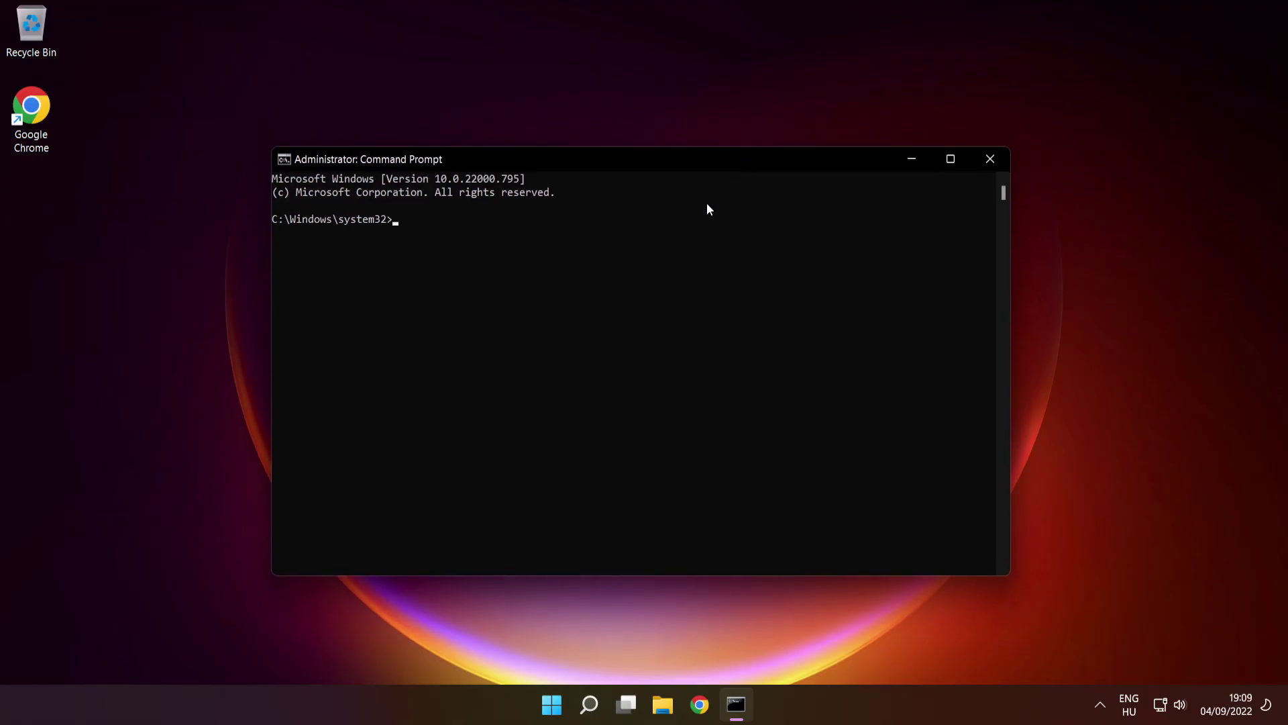
type("sfc /scannow")
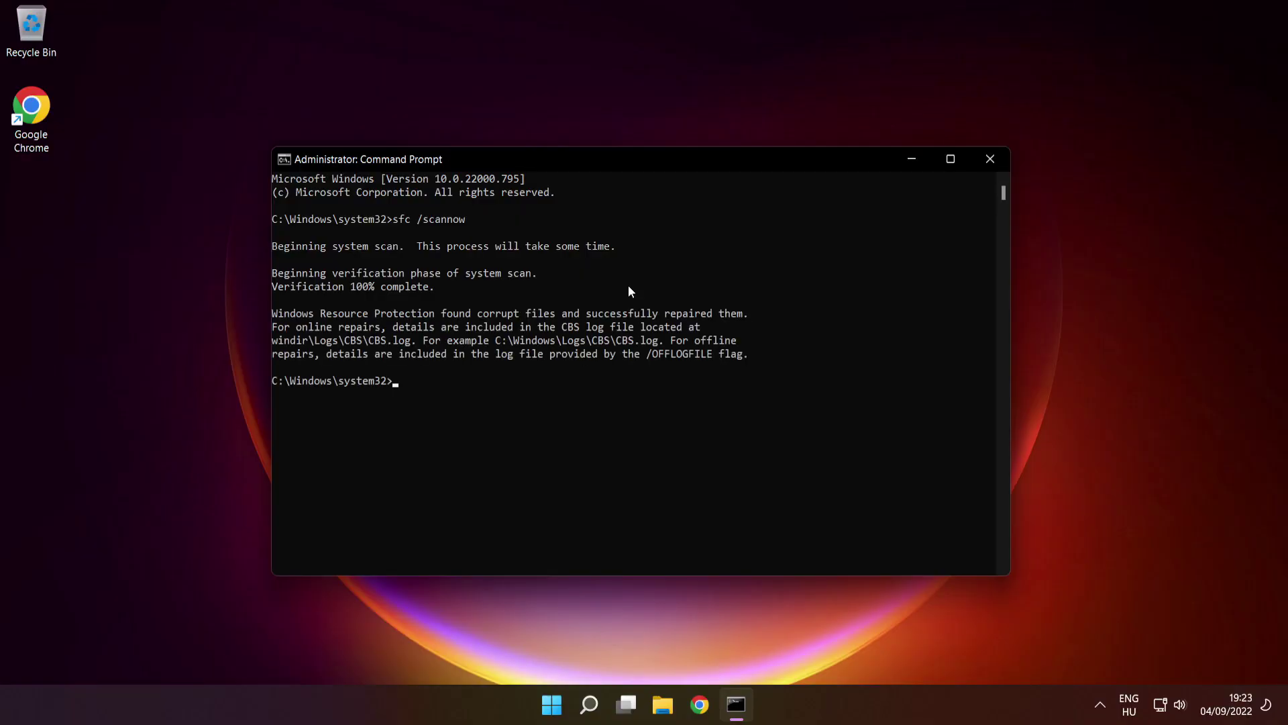
Close Command Prompt and show the Start menu power options with Restart.
left_click(992, 162)
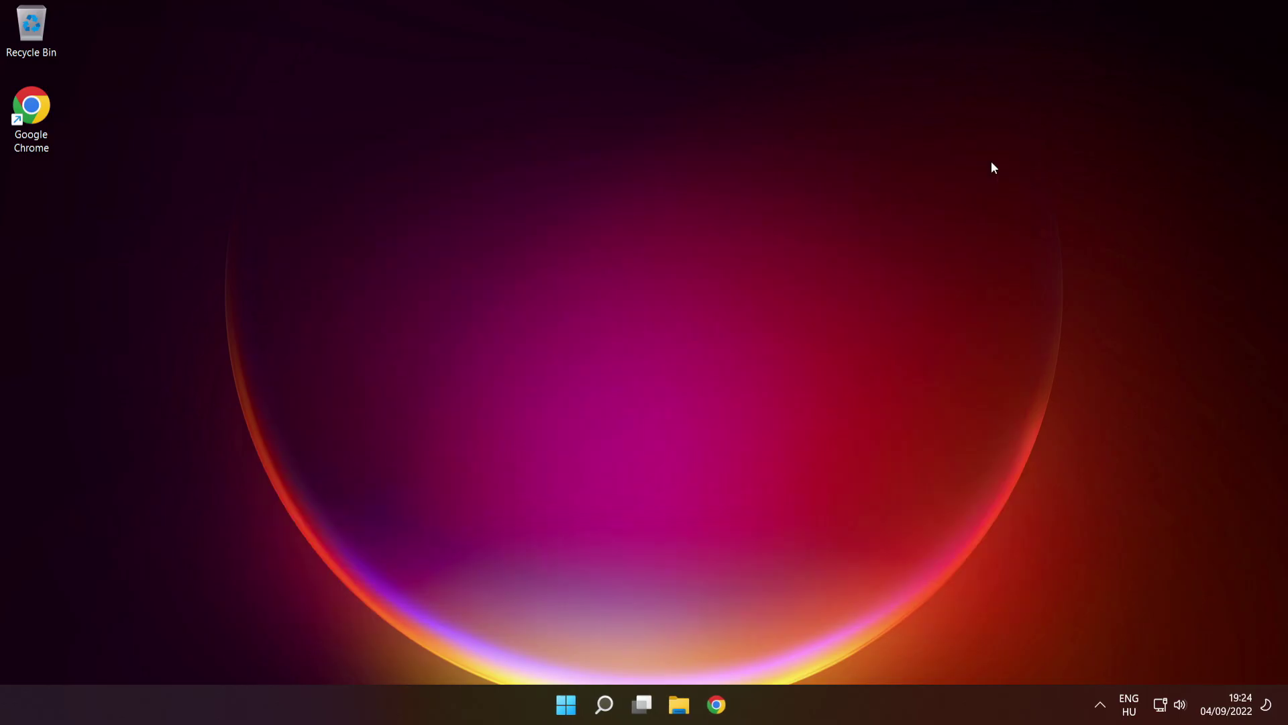
left_click(570, 704)
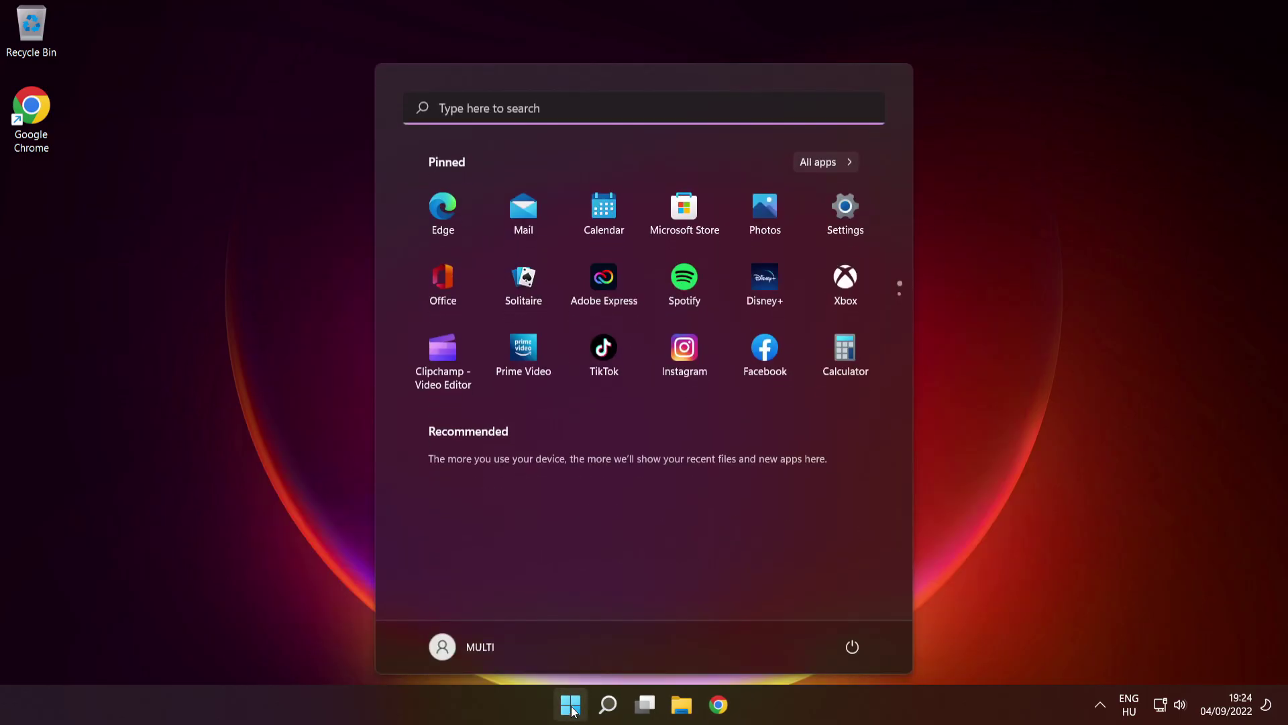
left_click(853, 647)
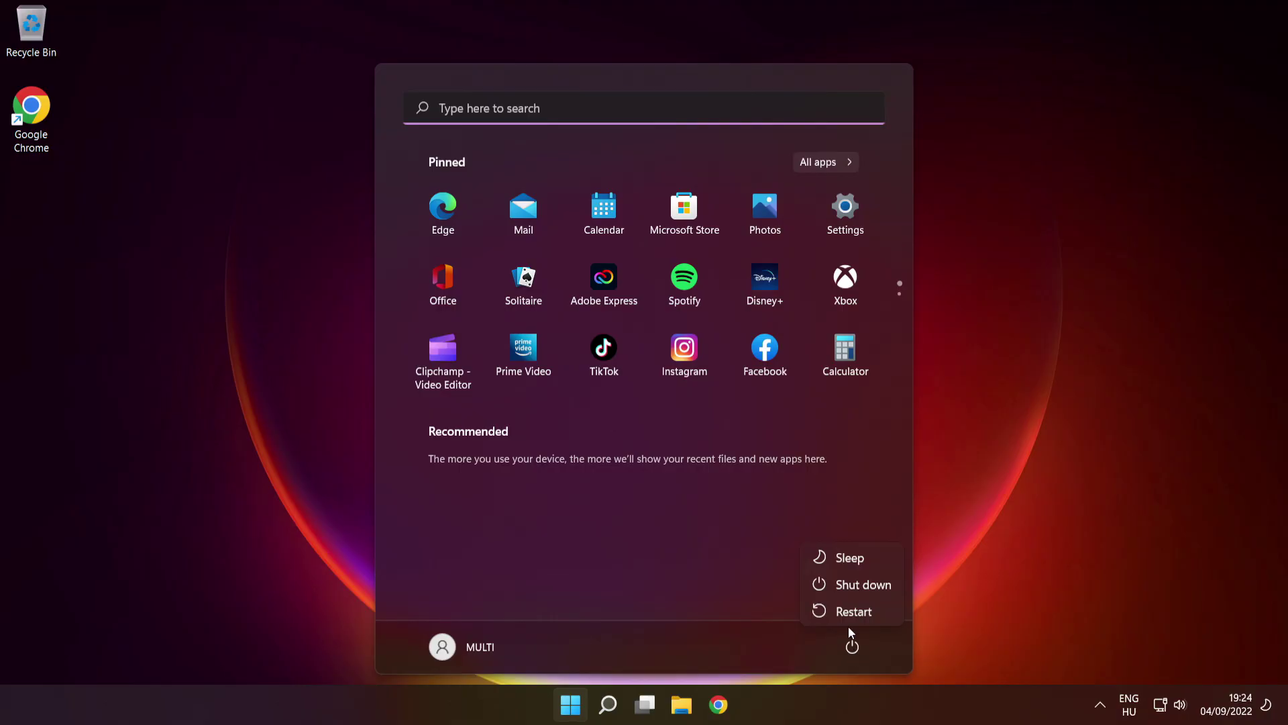